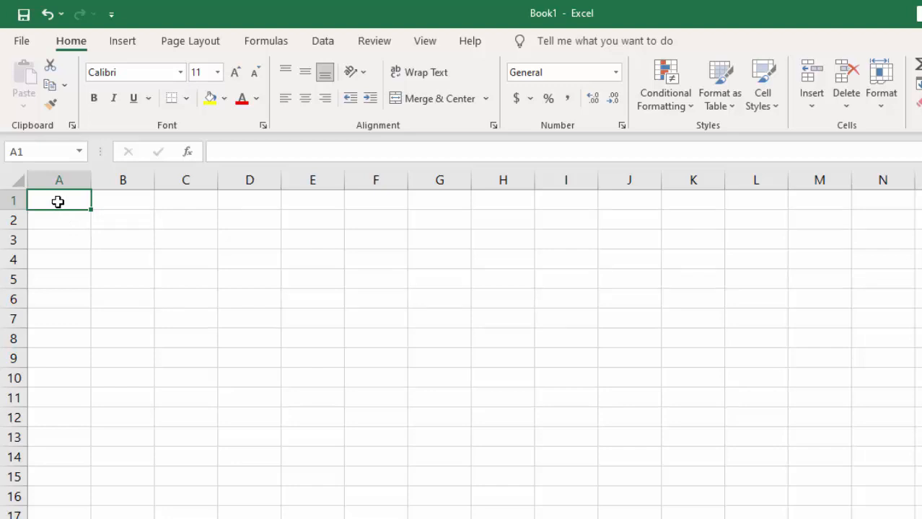
Enter the column headers "name" in A1 and "f name" in B1
text(name)
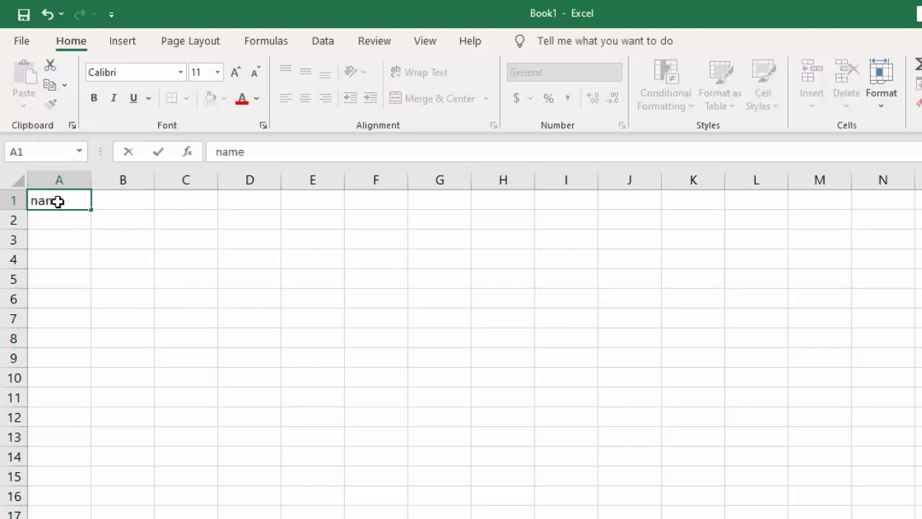
key(Tab)
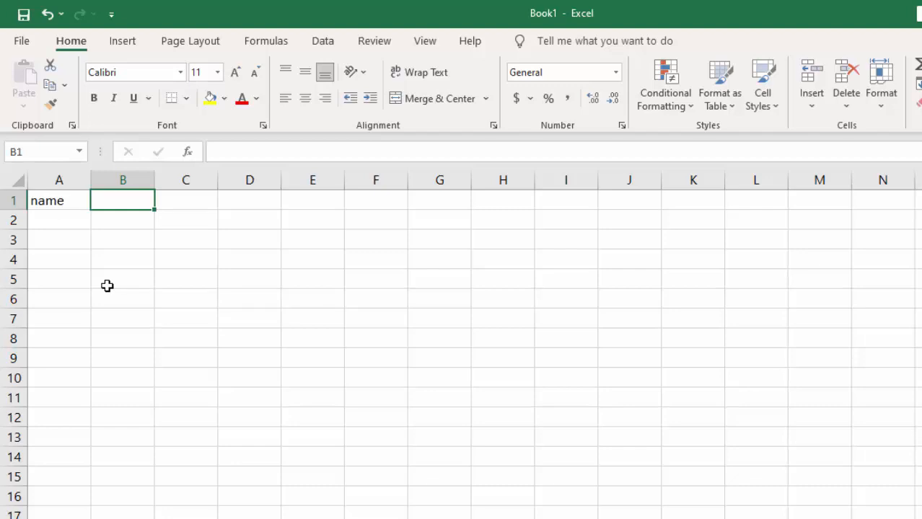
text(fa)
key(BackSpace)
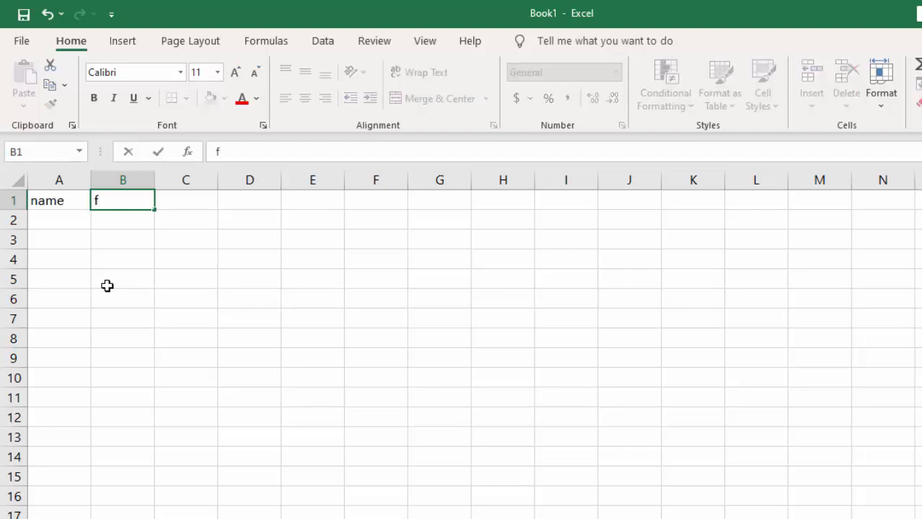
text(name)
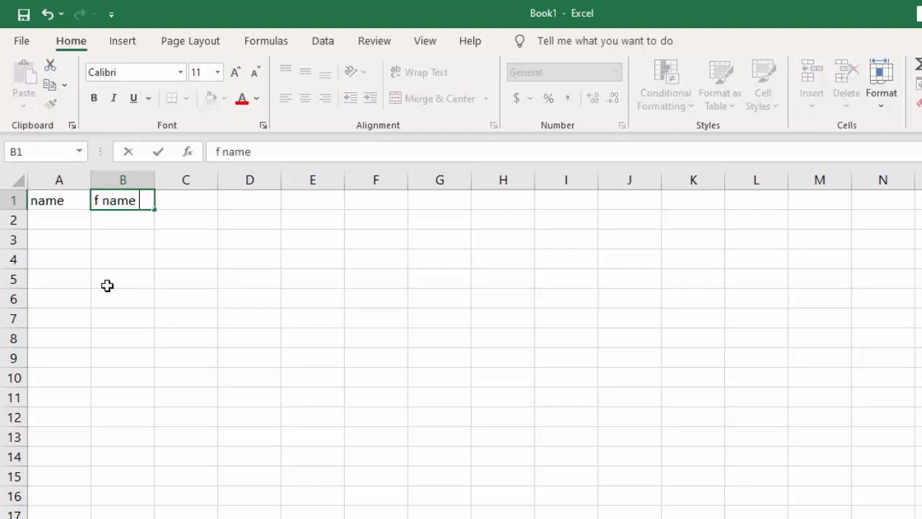
key(Tab)
Enter the column headers "role no" in C1 and "fee" in D1
text(ro)
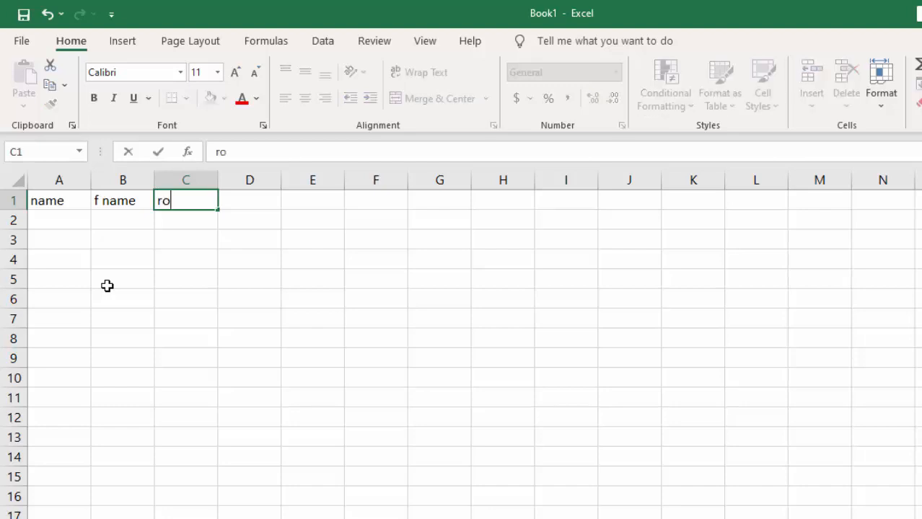
text(le ni)
text(o)
key(Tab)
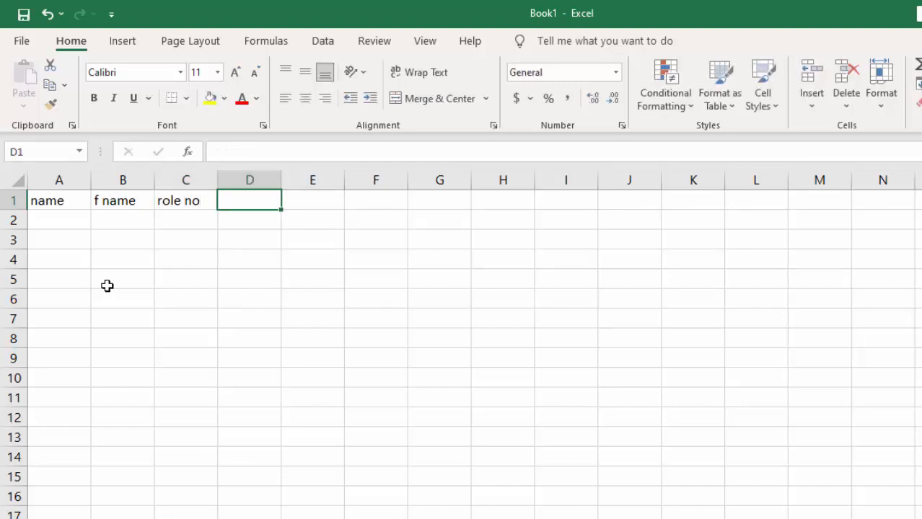
text(fee)
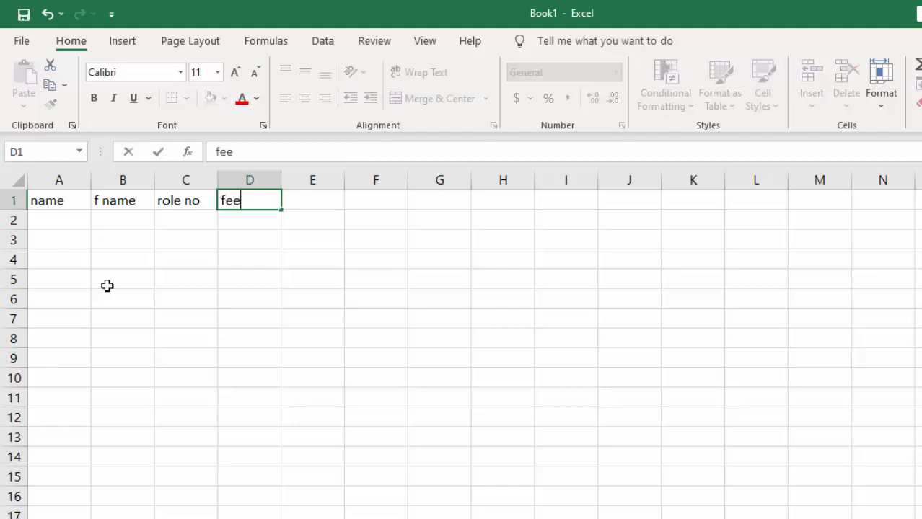
key(Return)
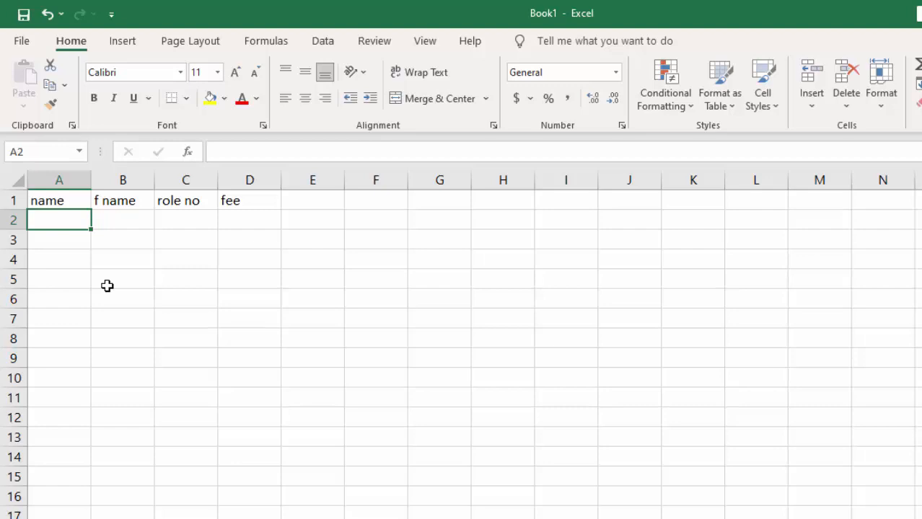
click(63, 202)
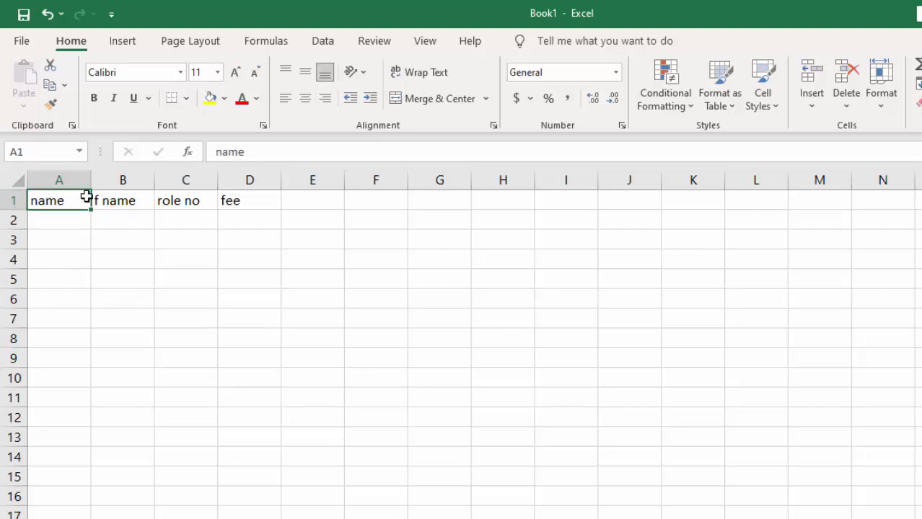
click(251, 222)
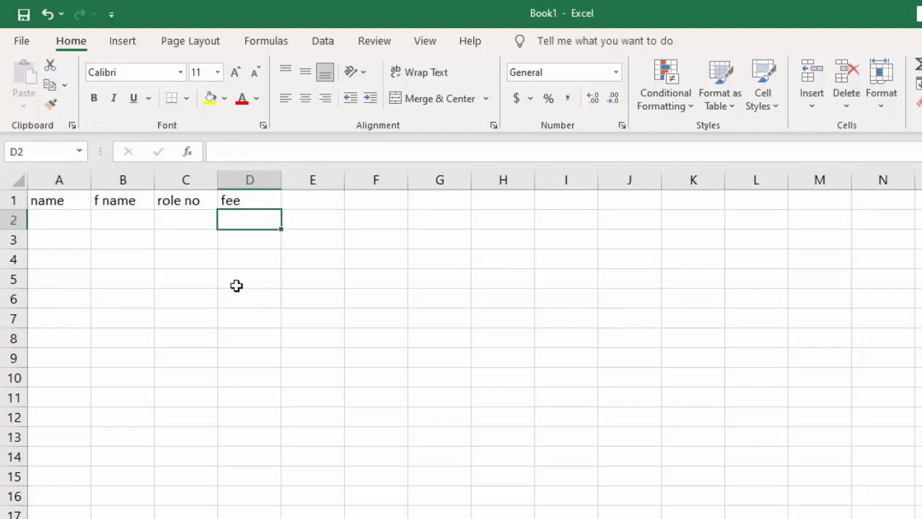
click(238, 203)
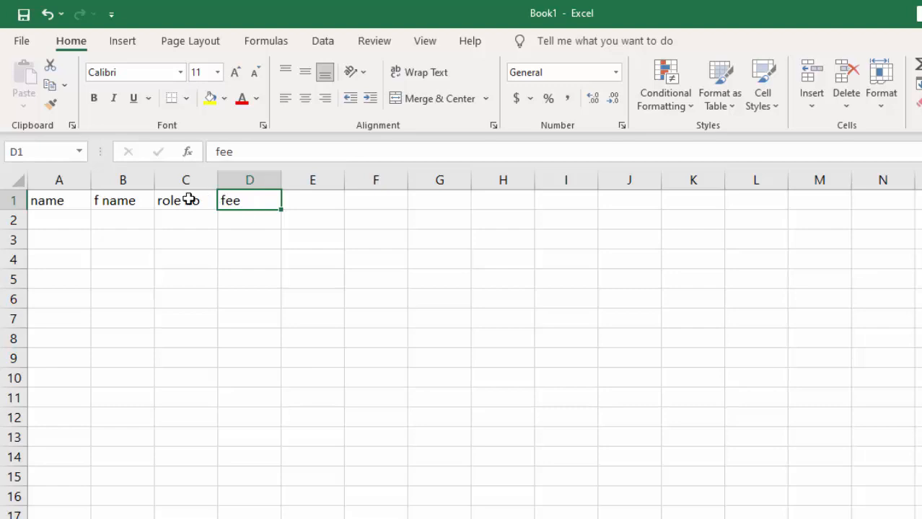
click(207, 298)
click(229, 201)
text(i)
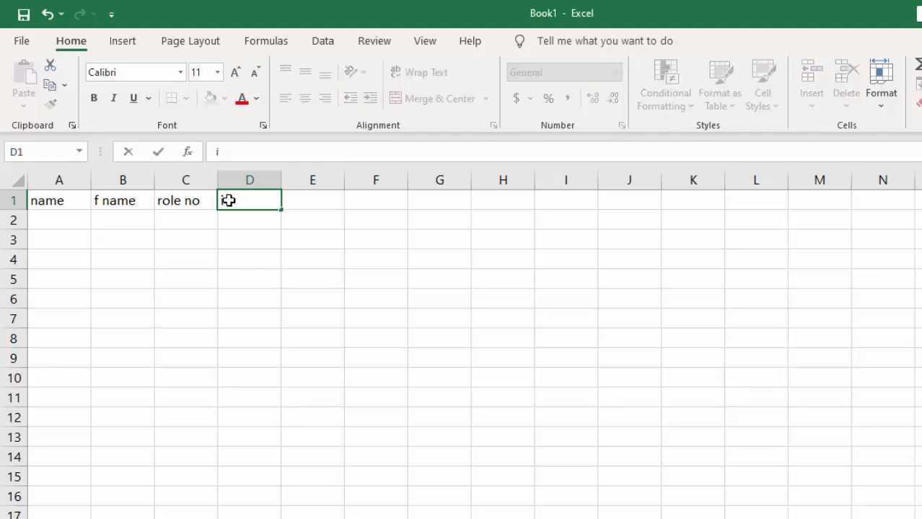
key(BackSpace)
click(192, 205)
click(243, 199)
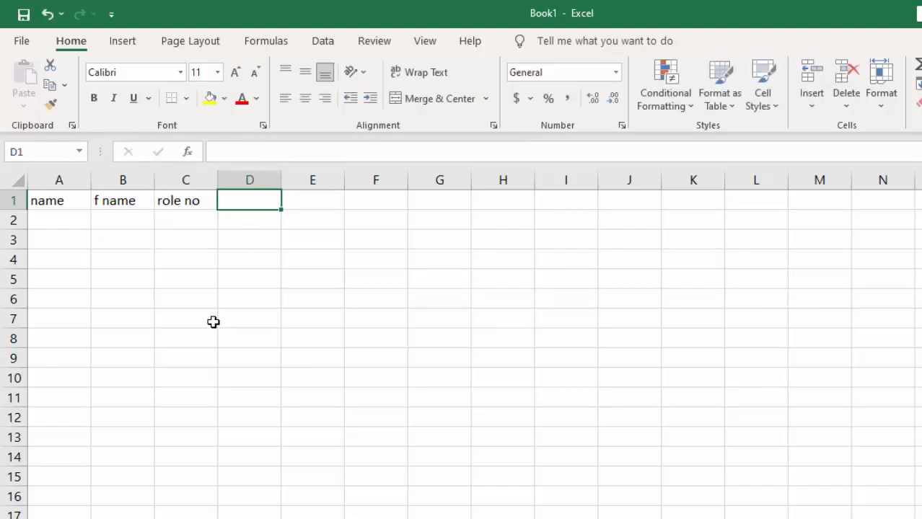
click(195, 279)
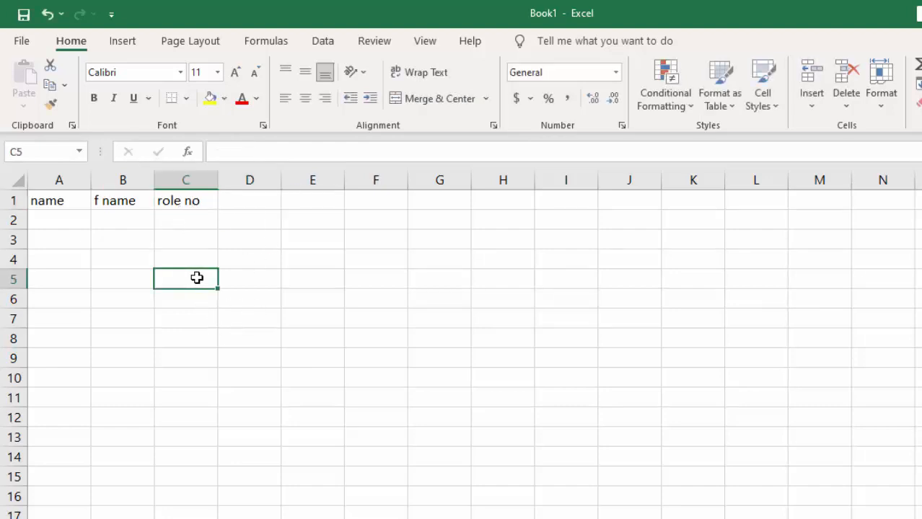
click(252, 209)
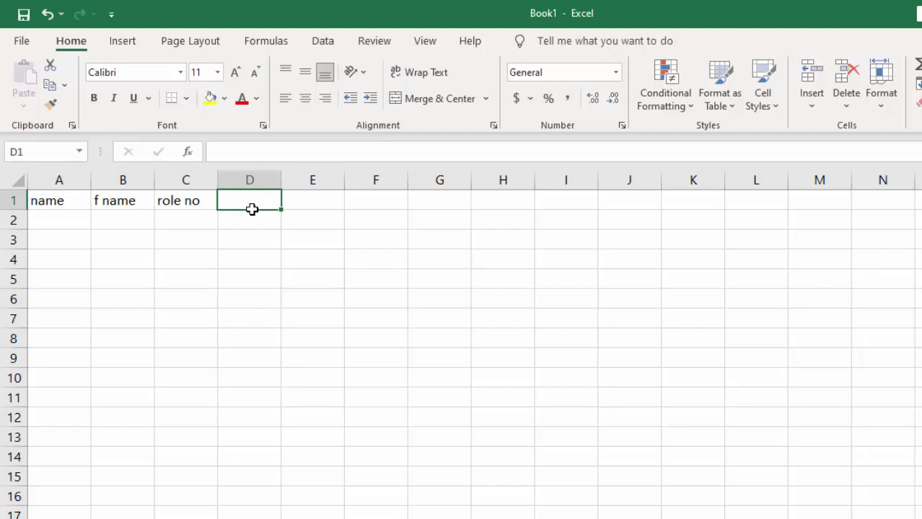
key(ctrl+z)
key(ctrl+z)
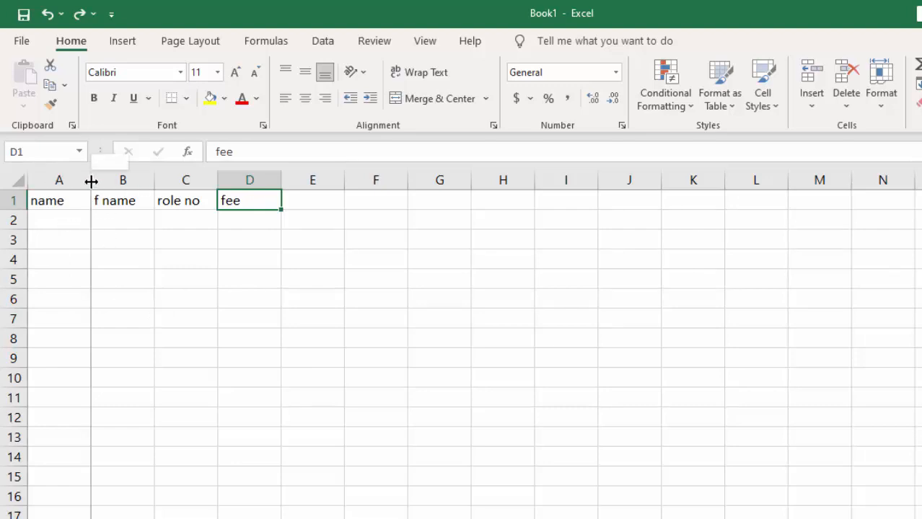
Narrow columns A, B and D so they fit their headers more closely, and slightly reduce row 2's height
drag(91, 181, 74, 186)
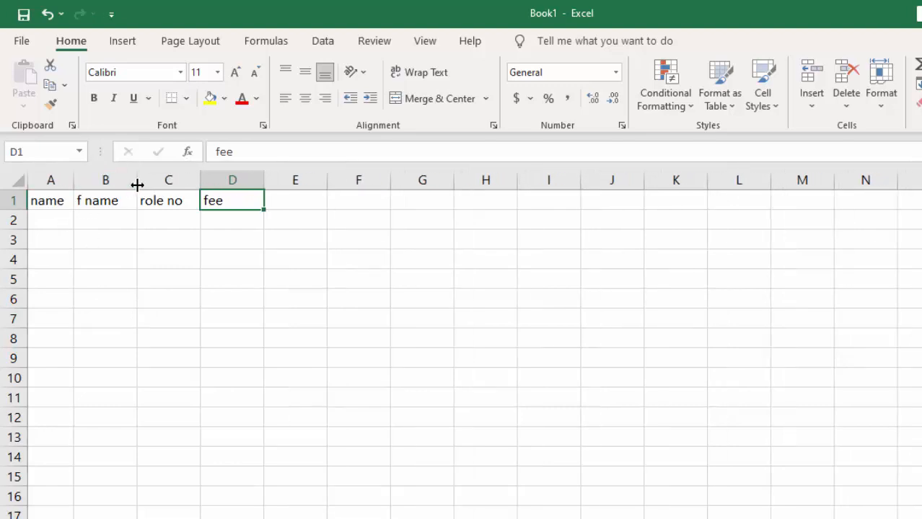
drag(132, 186, 127, 188)
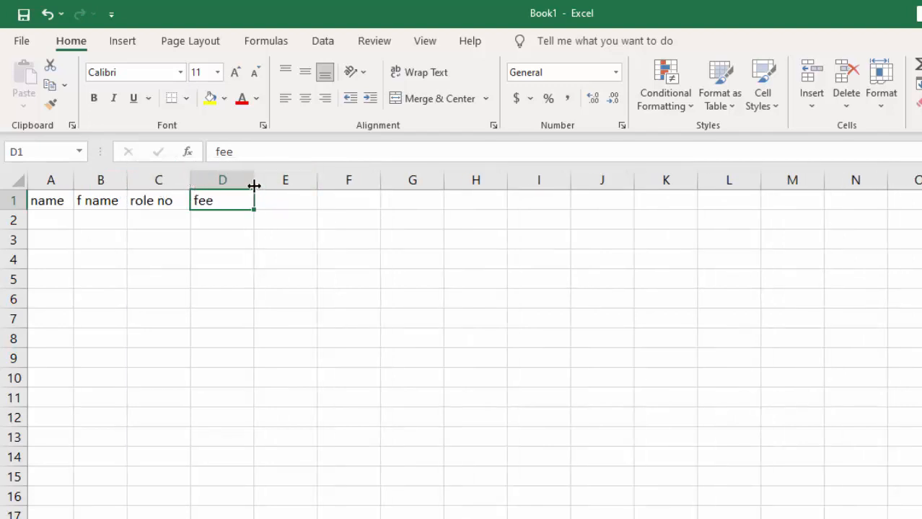
drag(253, 186, 230, 194)
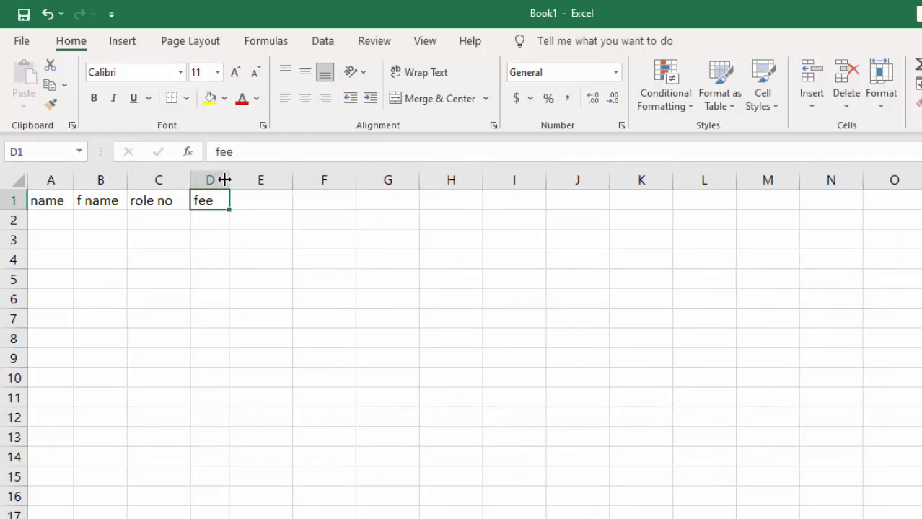
mouse_move(24, 229)
mouse_down()
mouse_move(23, 244)
mouse_move(24, 230)
mouse_up()
Fill in the names of the two people in A2 and A3 under the "name" header
click(35, 223)
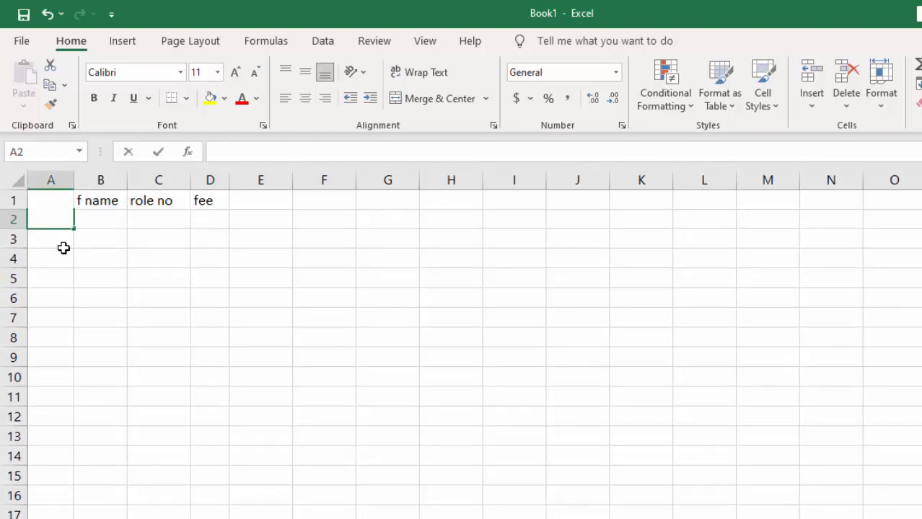
text(Ali)
key(Return)
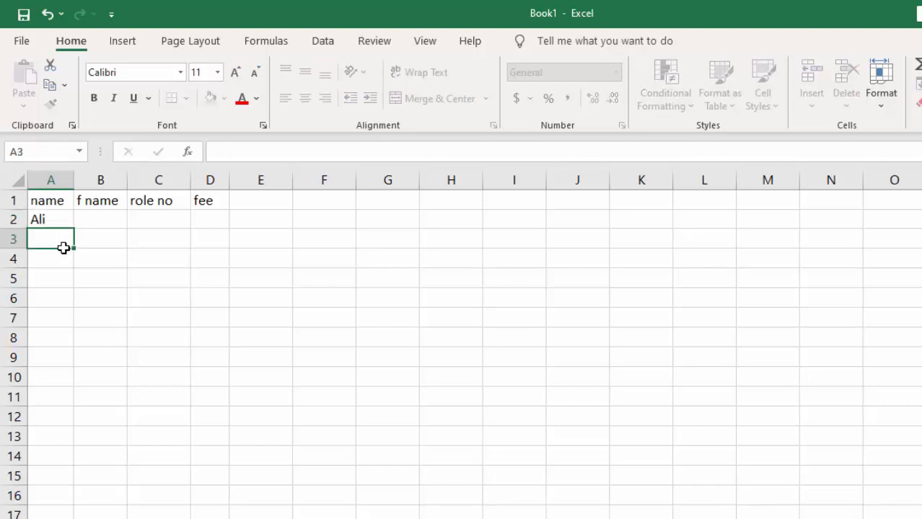
text(wali )
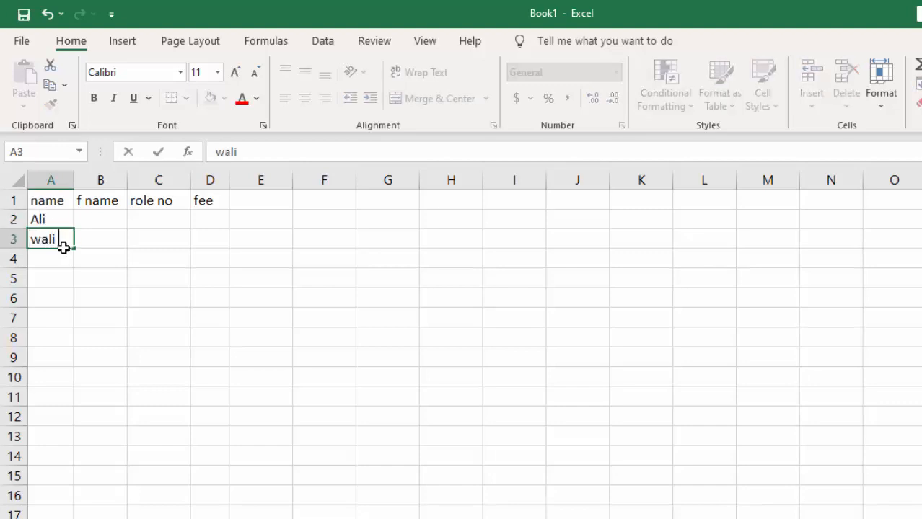
text(ahmad)
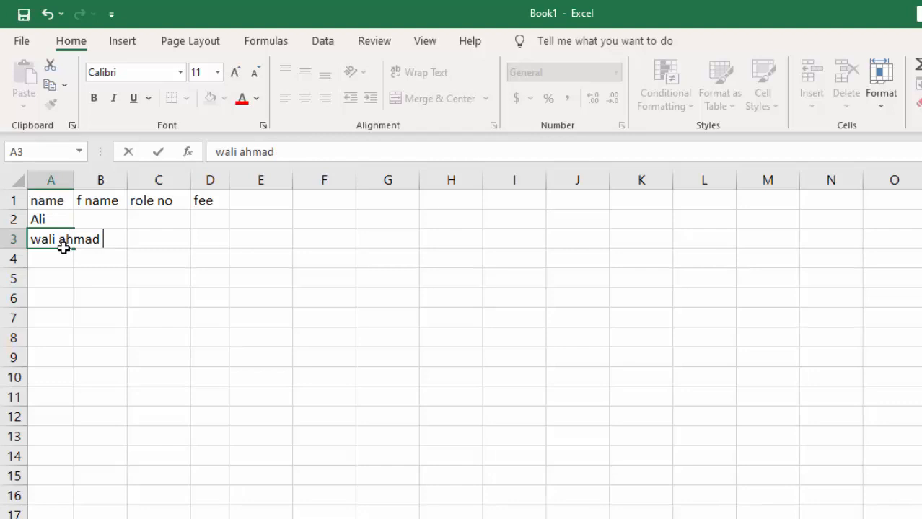
key(Tab)
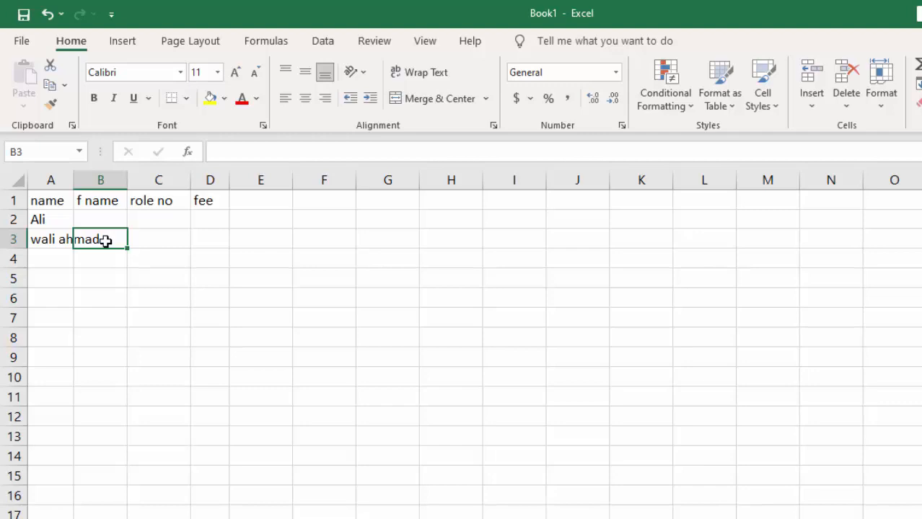
Fill in the "f name" entries for both people in B3 and B2
text(khan)
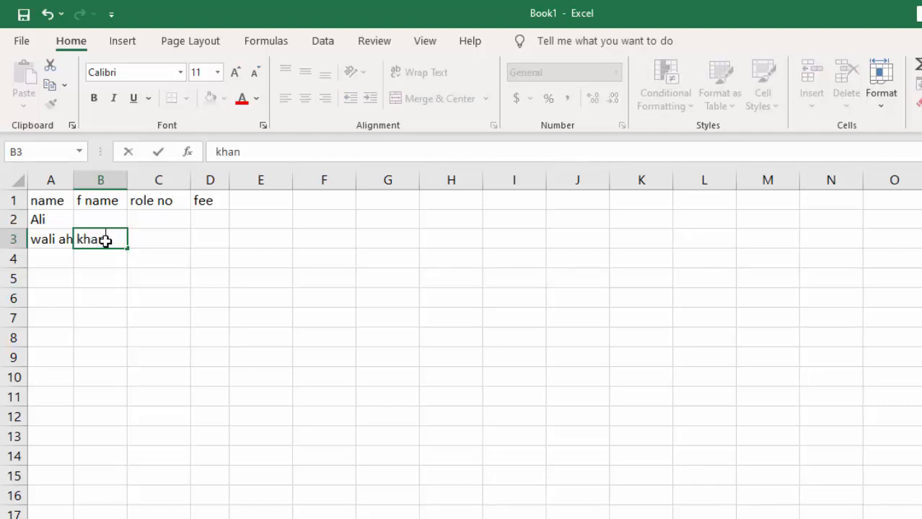
key(Up)
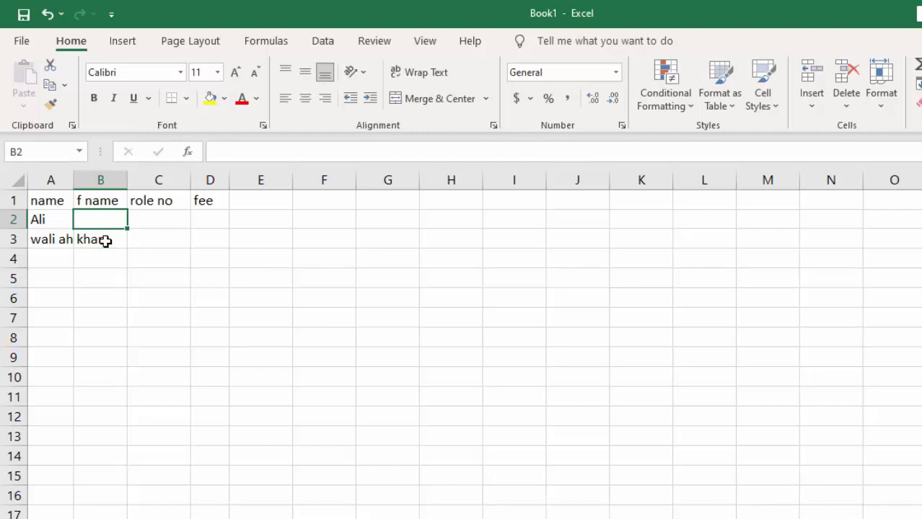
text(mah)
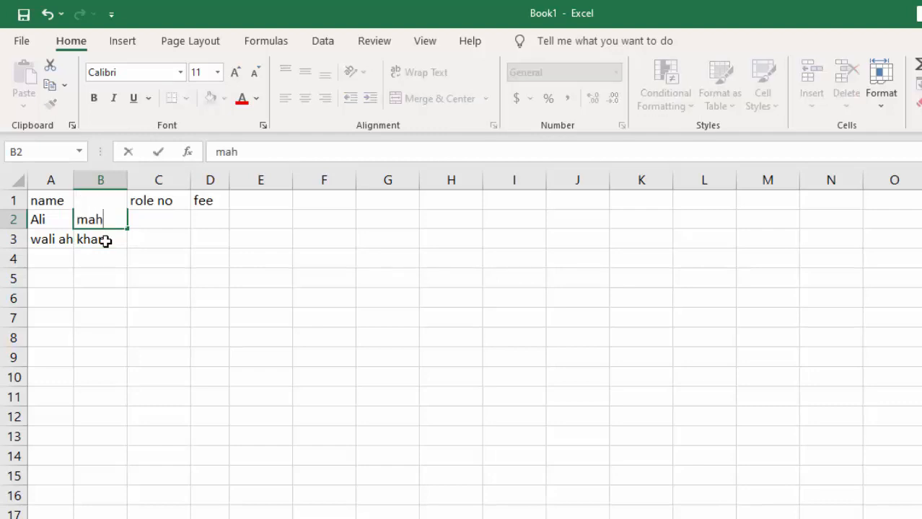
text(mmod)
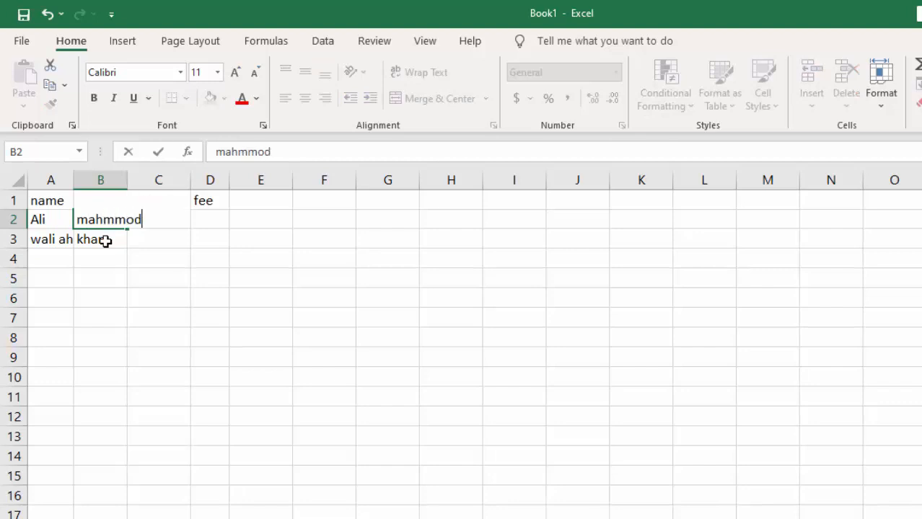
click(154, 243)
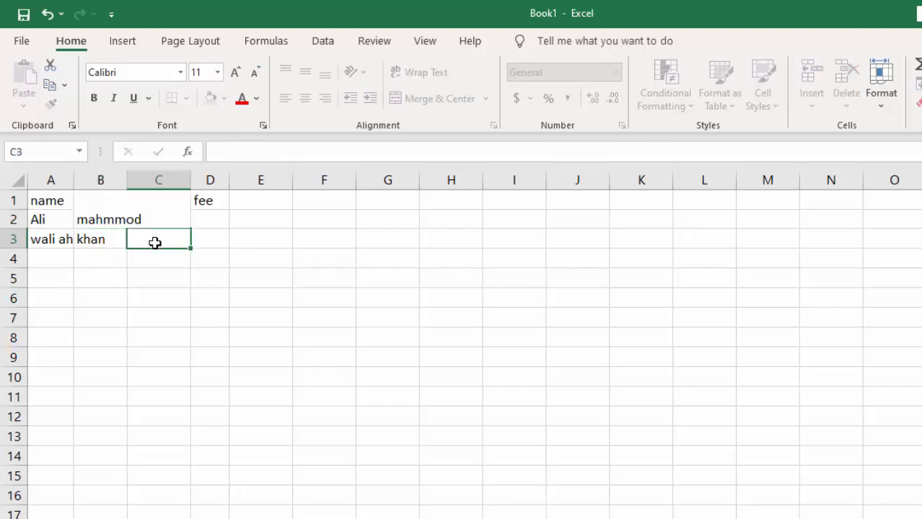
Enter the role numbers 1 in C2 and 2 in C3
click(158, 219)
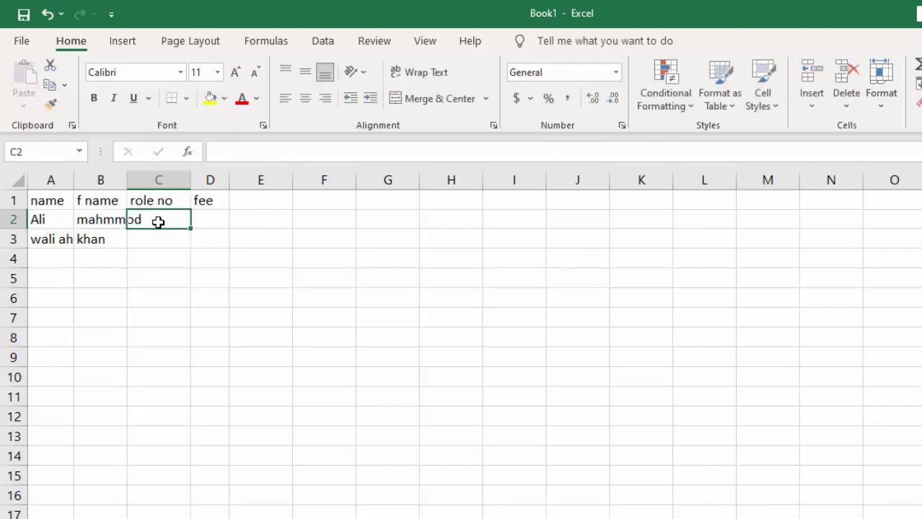
text(1)
click(163, 242)
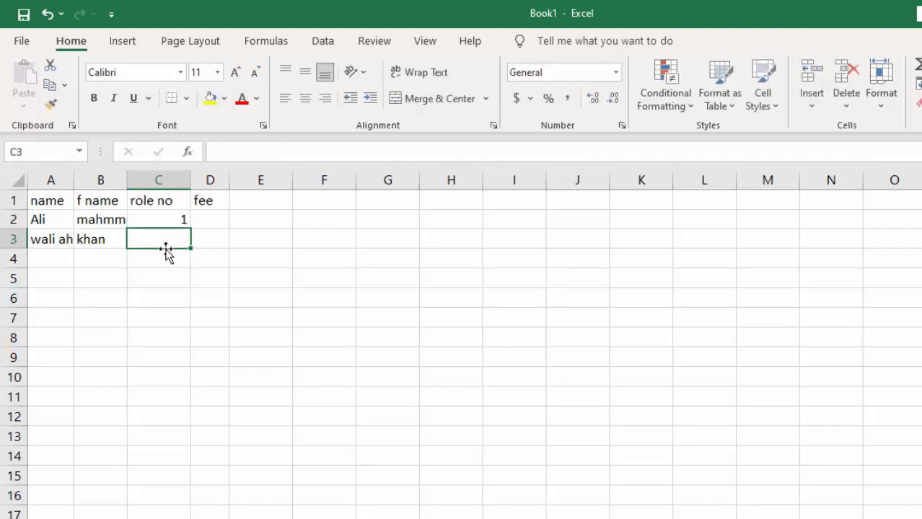
text(2)
Enter the fees 600 in D2 and 500 in D3
click(203, 222)
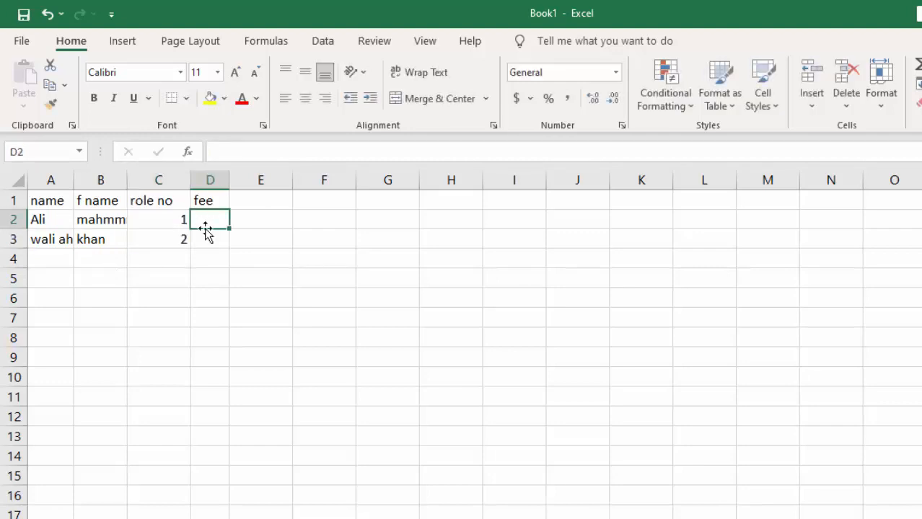
text(600)
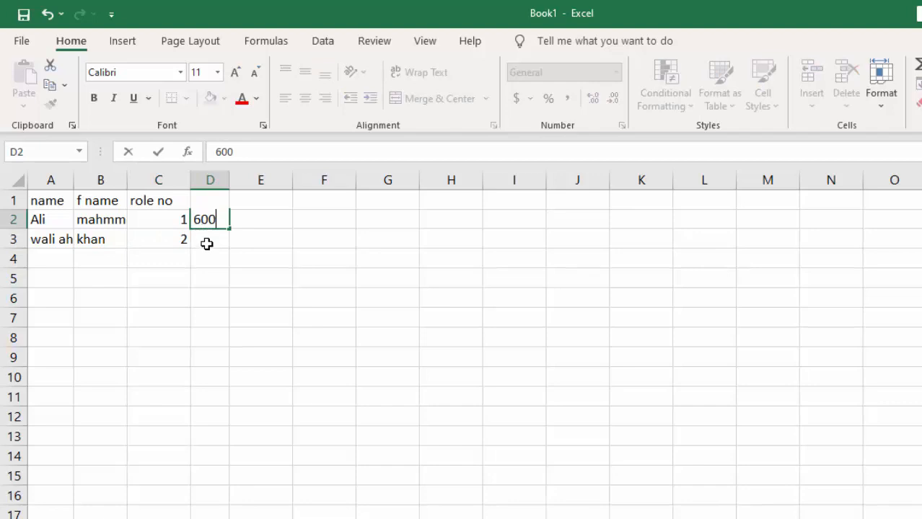
click(207, 245)
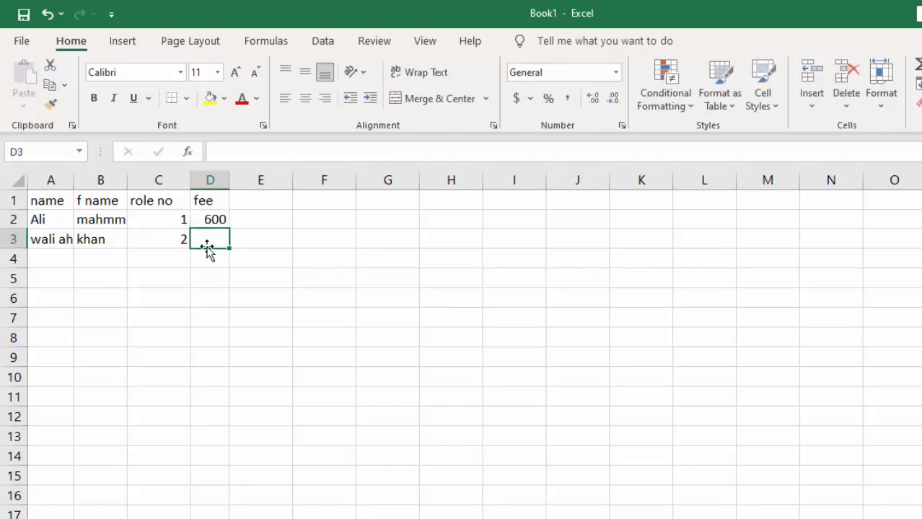
text(500)
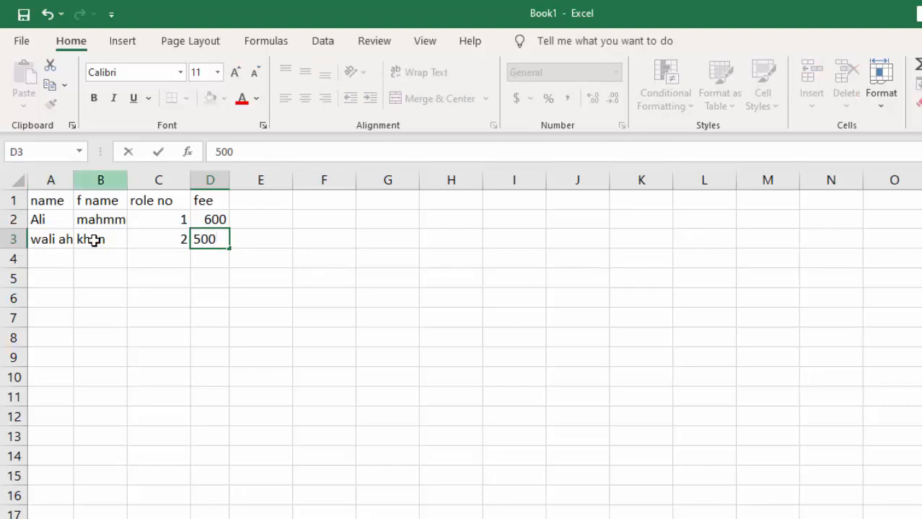
Widen the name and f name columns to fit their entries, and narrow the role no column to its header
click(70, 180)
drag(75, 178, 181, 182)
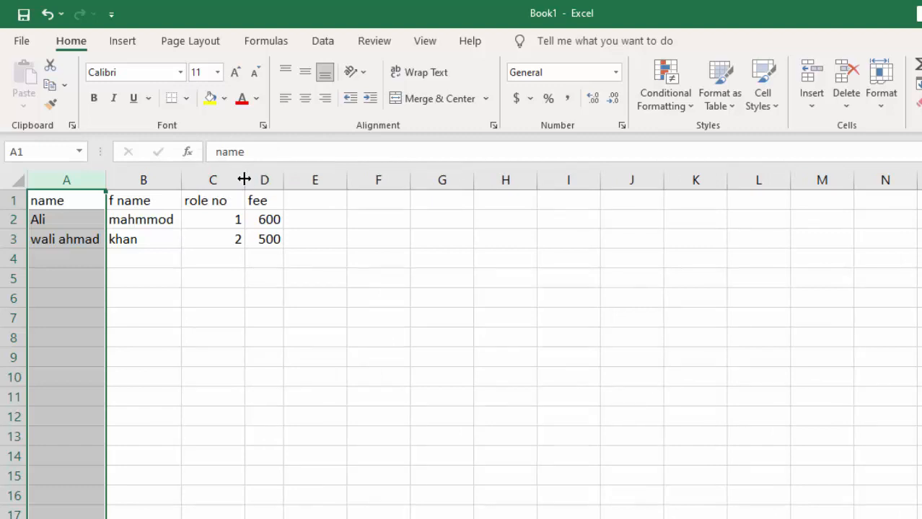
drag(245, 179, 228, 180)
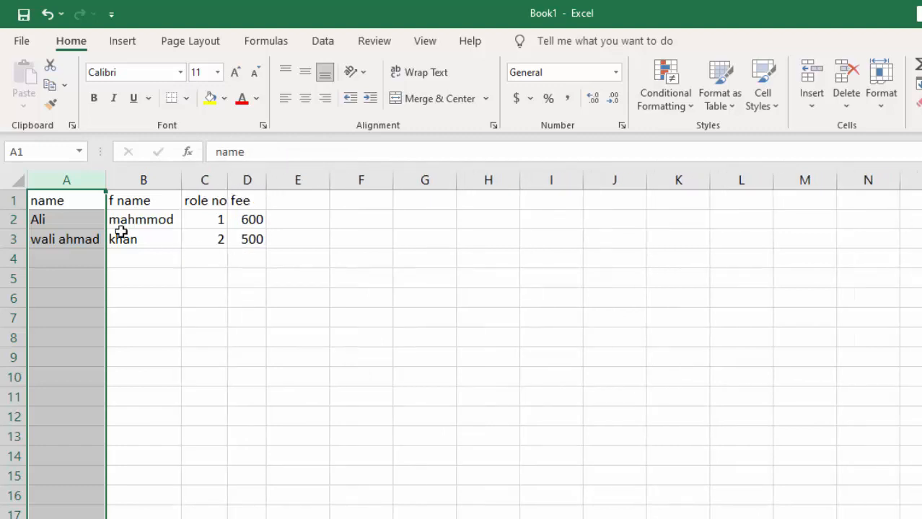
click(153, 280)
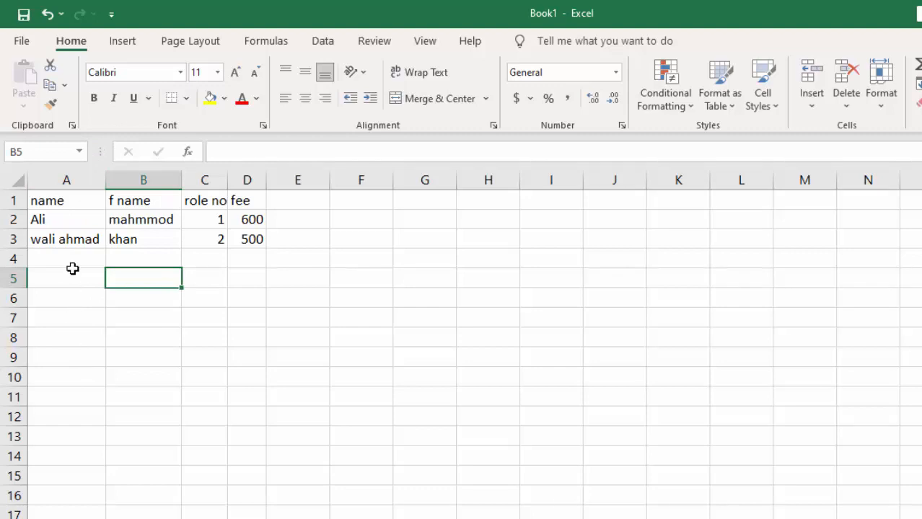
click(67, 180)
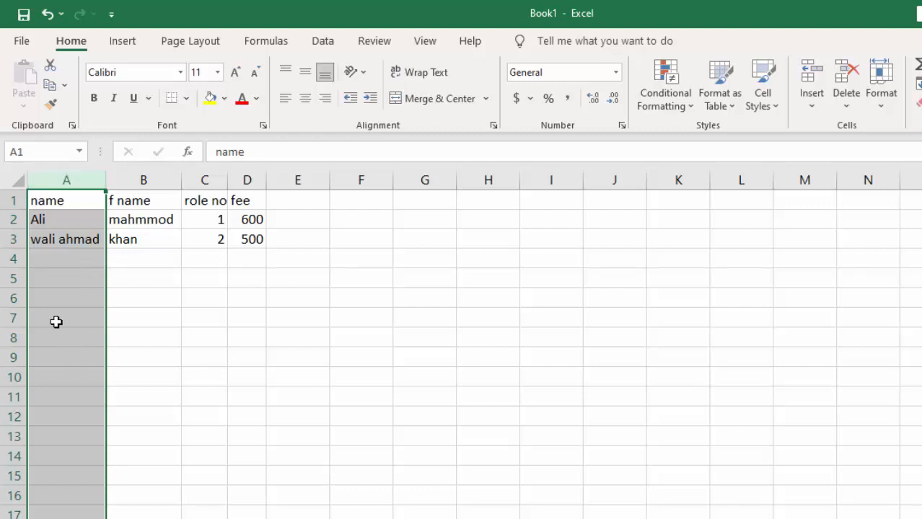
click(93, 176)
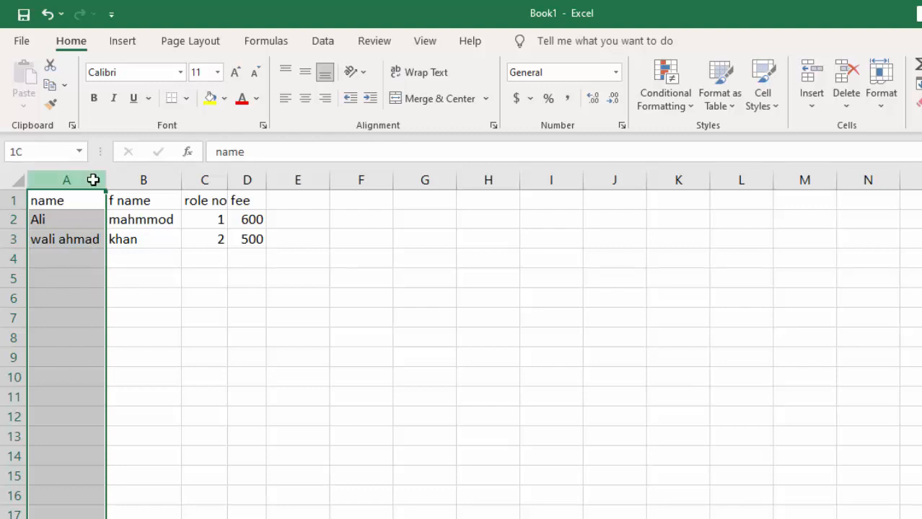
click(11, 220)
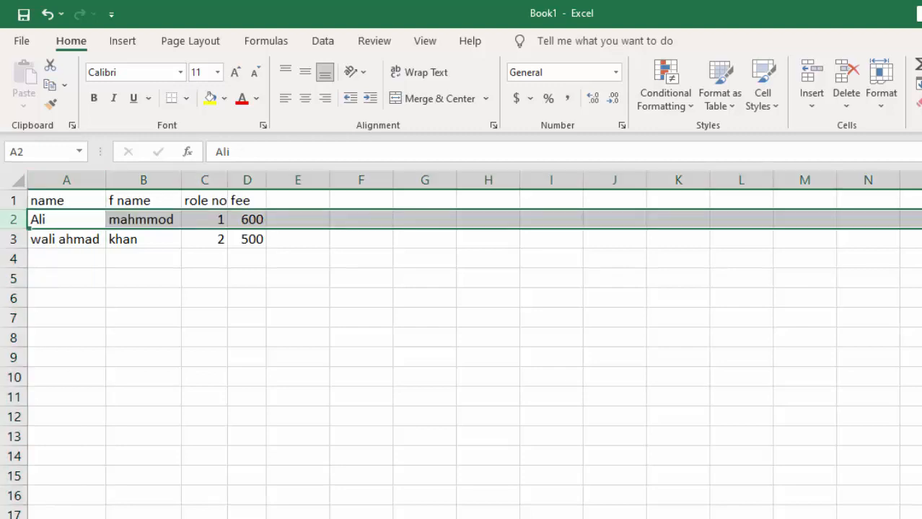
click(281, 273)
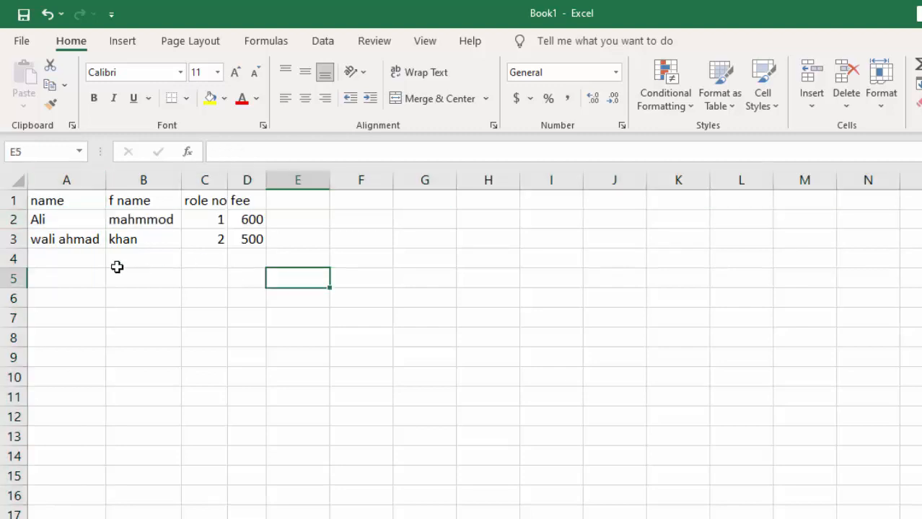
Centre the contents of the role no column horizontally
drag(186, 240, 207, 232)
click(205, 179)
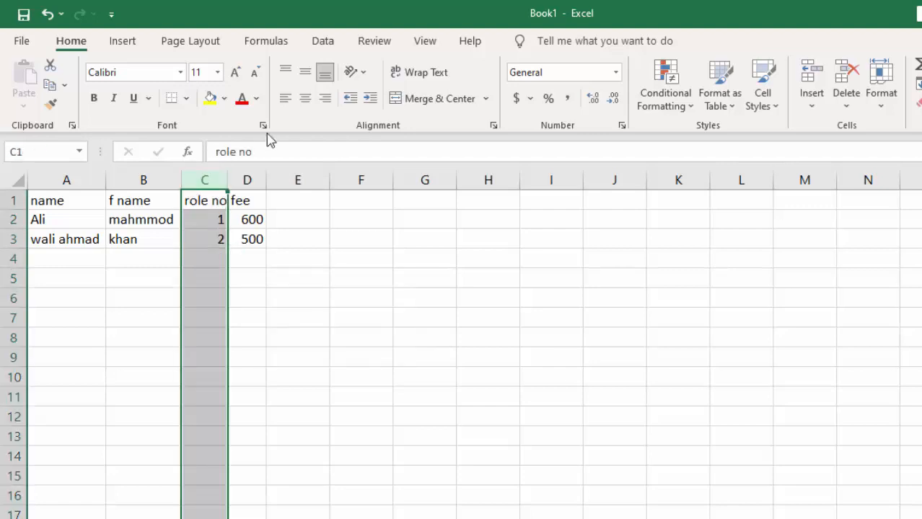
click(306, 99)
click(247, 231)
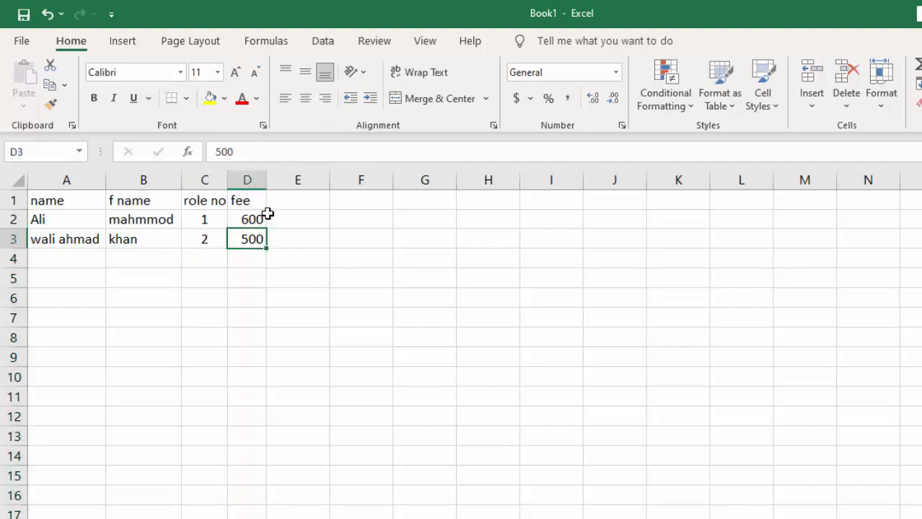
Centre the contents of the fee column horizontally
click(247, 179)
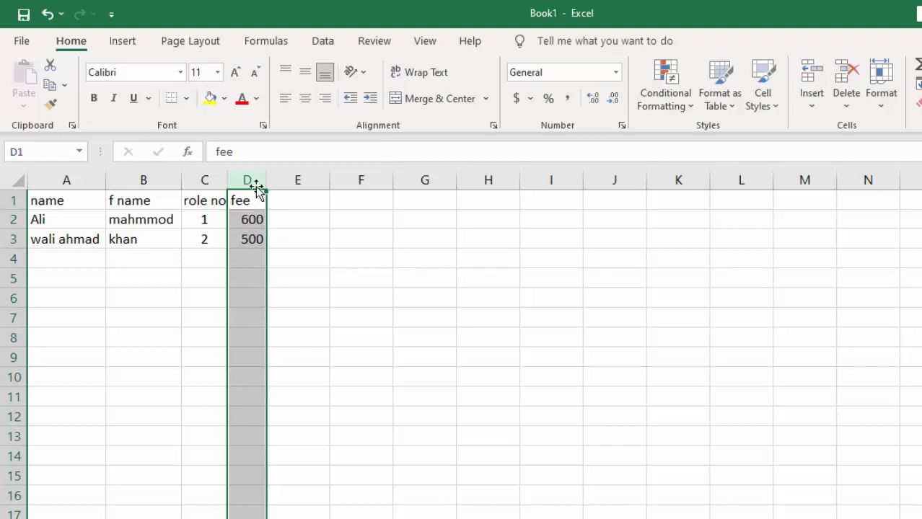
click(310, 106)
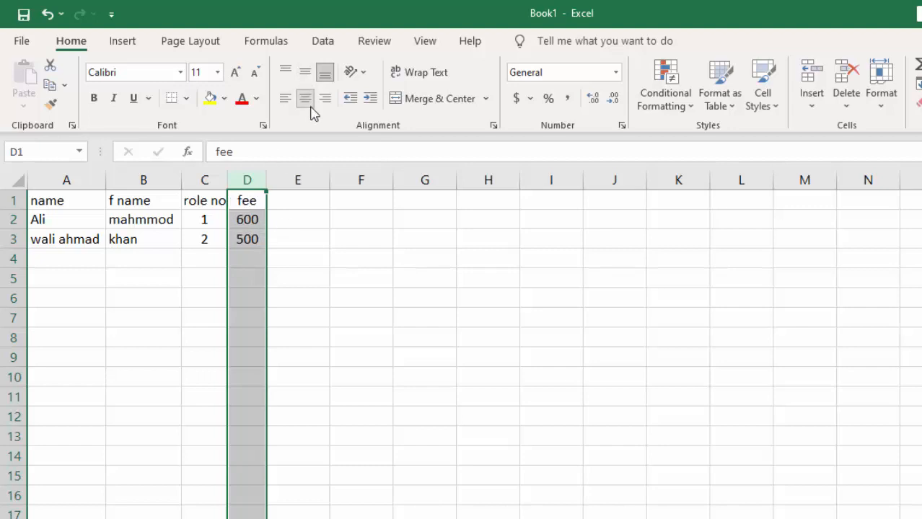
click(310, 105)
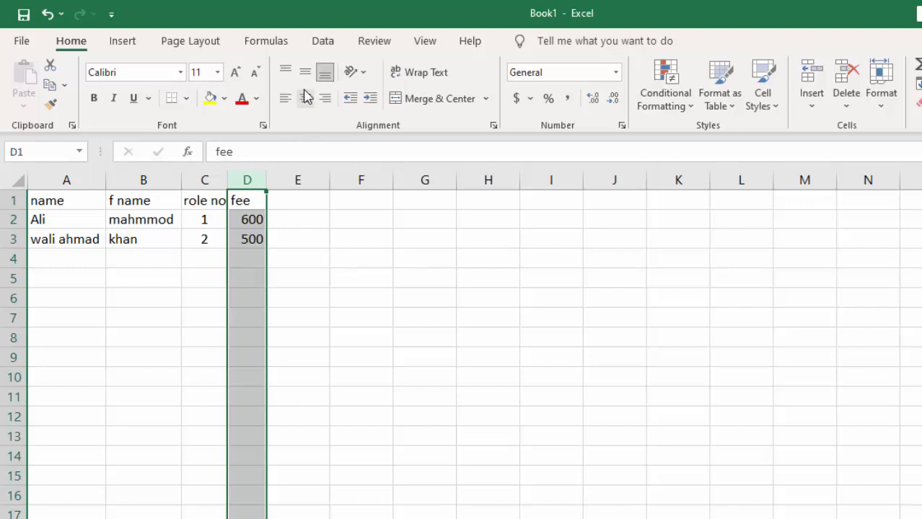
click(306, 99)
Centre the contents of the f name and name columns horizontally
click(152, 196)
click(150, 181)
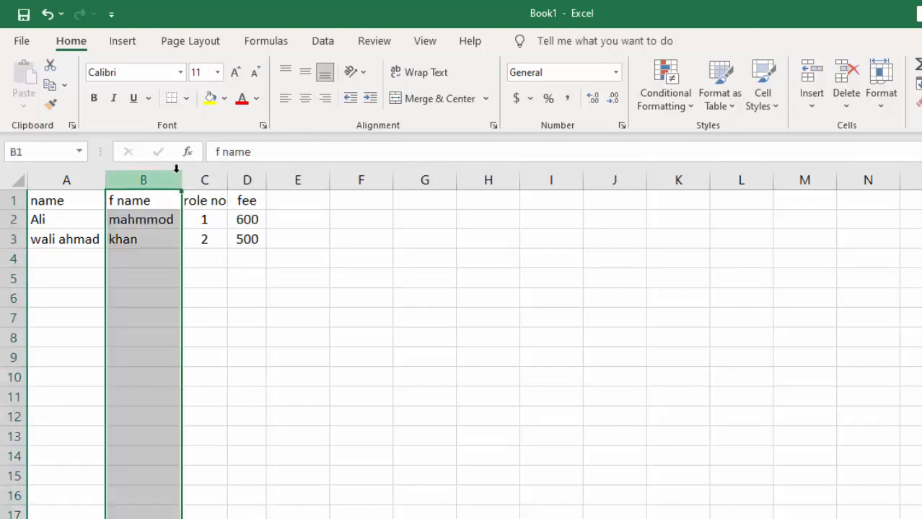
click(306, 99)
click(84, 215)
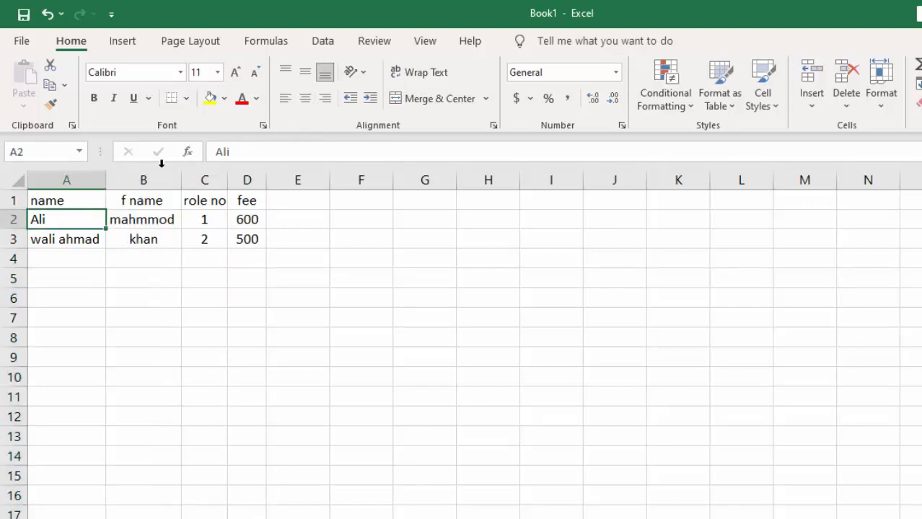
click(68, 180)
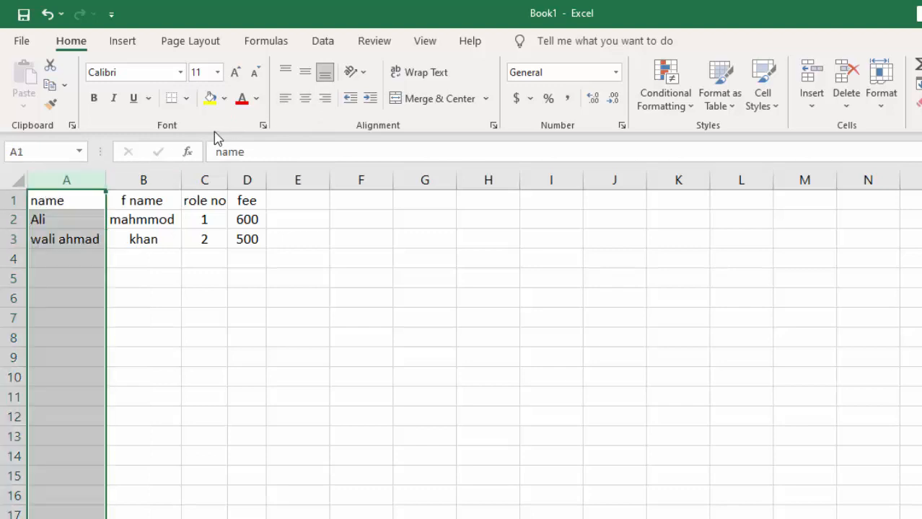
click(306, 99)
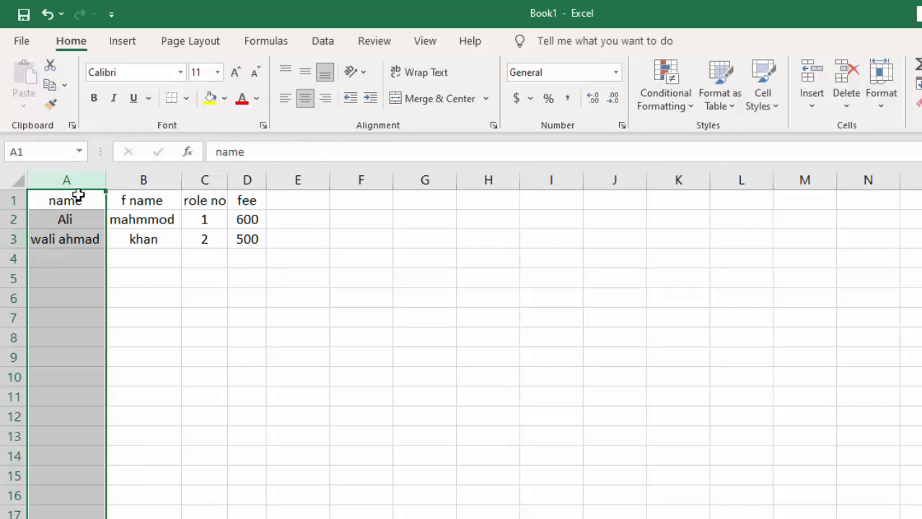
click(170, 291)
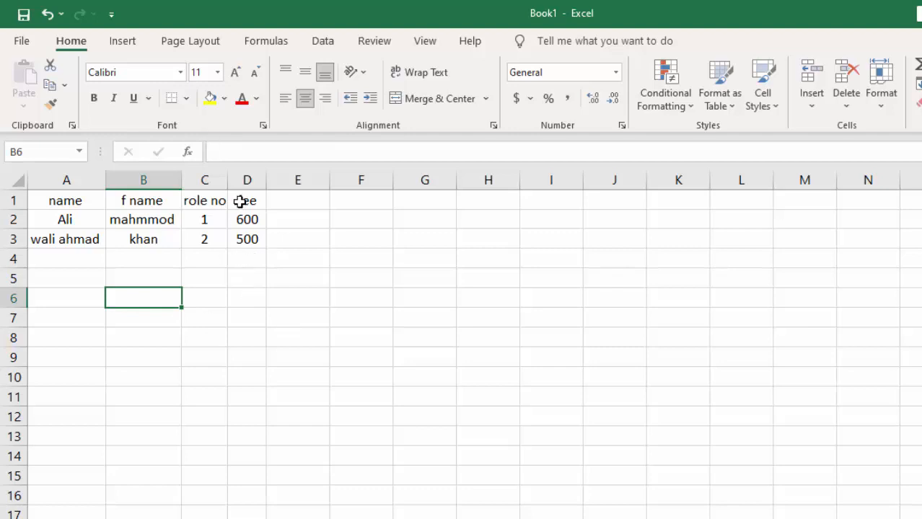
Change the fee header in D1 to "fee($)"
click(252, 220)
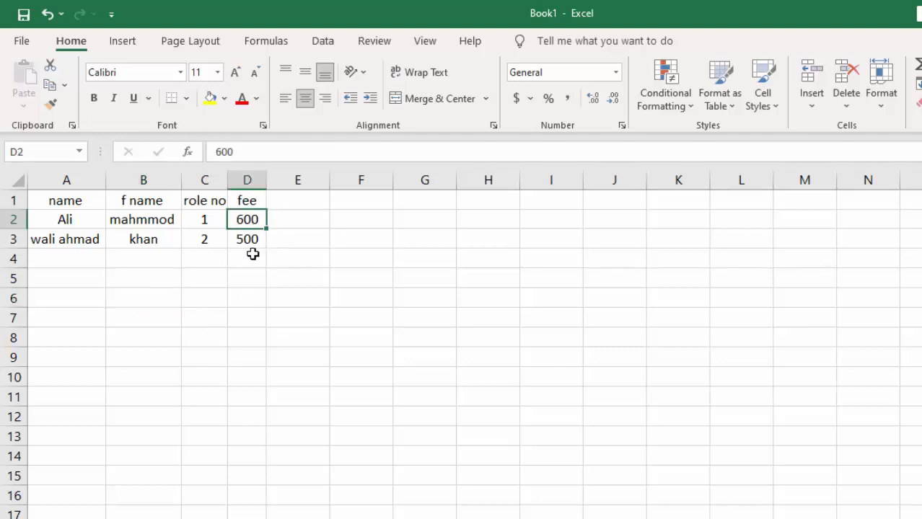
click(255, 201)
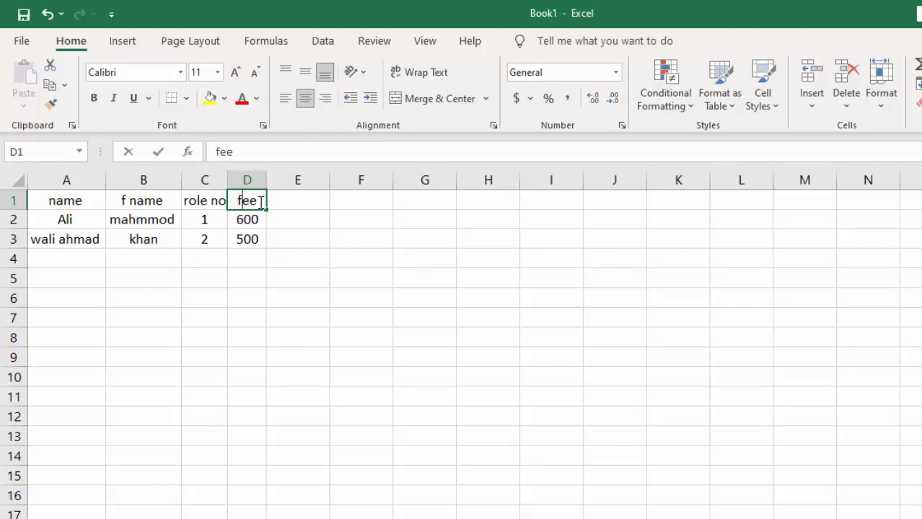
double_click(259, 202)
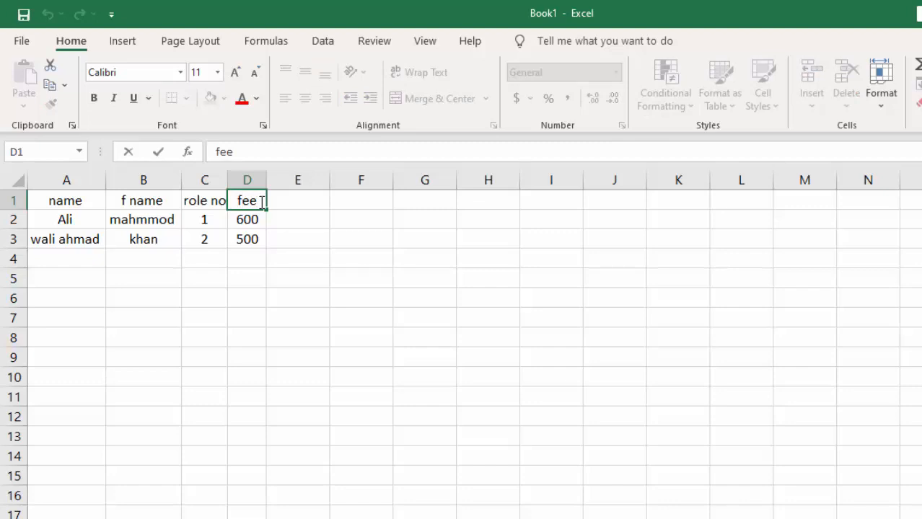
text(9)
key(BackSpace)
key(BackSpace)
text(e($)
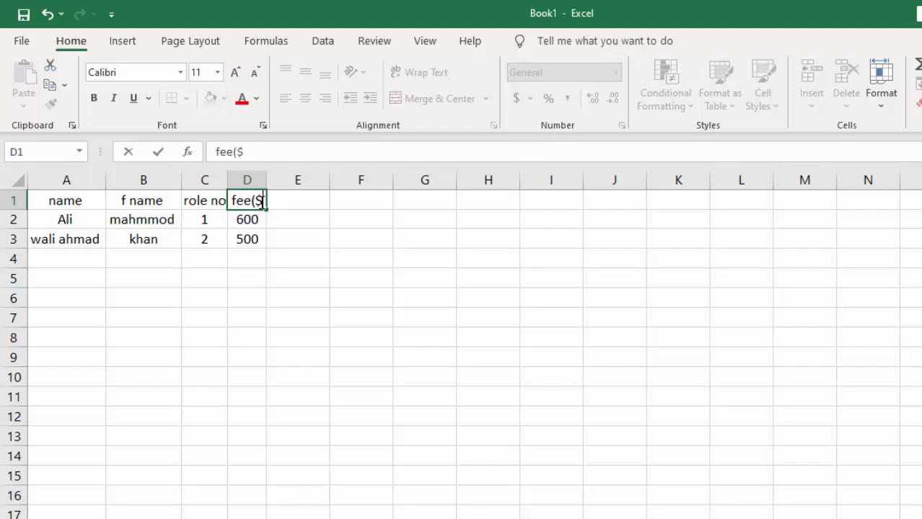
text())
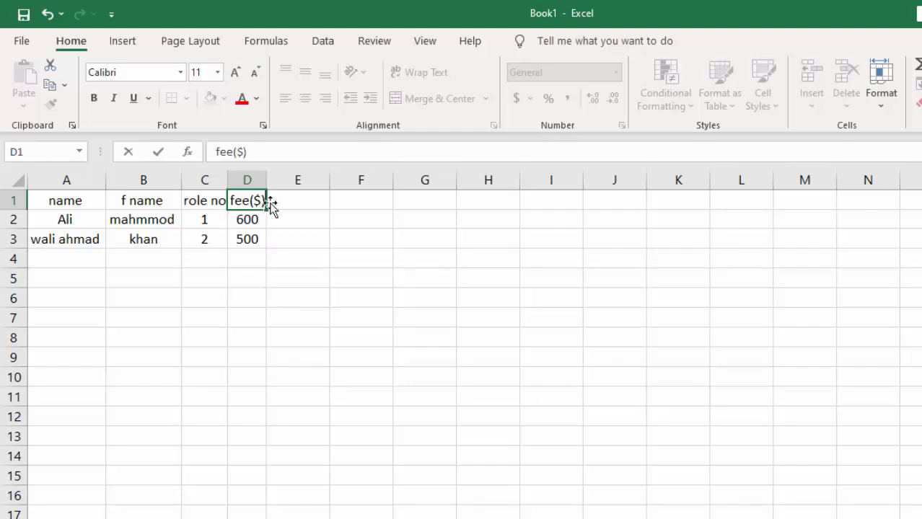
click(292, 193)
Move the "fee($)" header from D1 to E1 and undo the move
drag(292, 192, 263, 207)
click(306, 244)
click(296, 200)
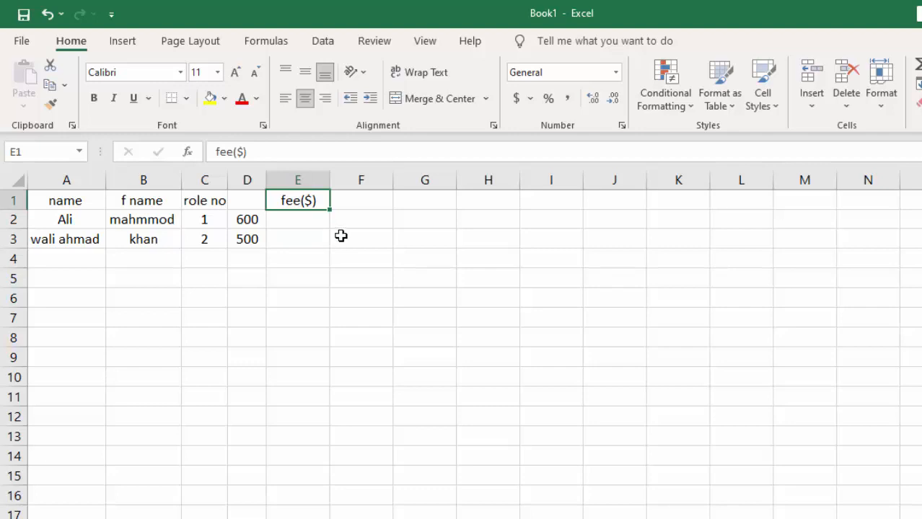
key(ctrl+z)
click(299, 236)
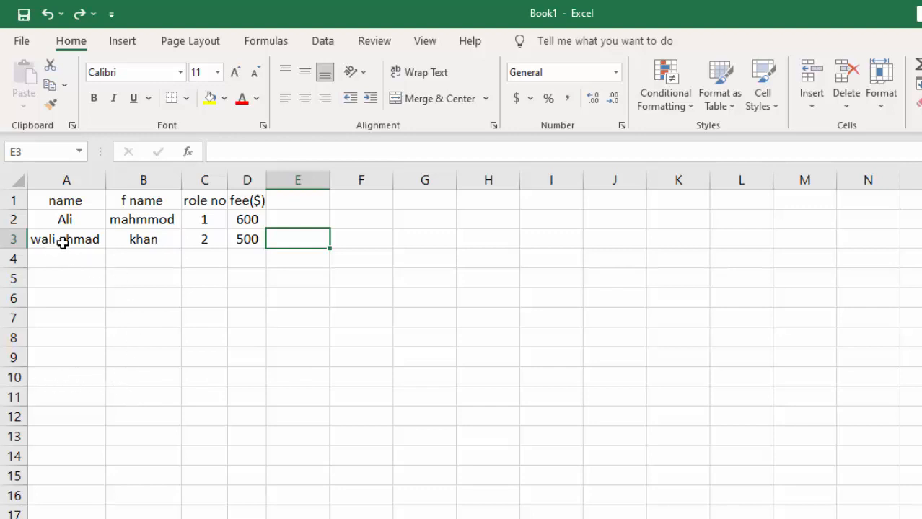
Step the active cell through the table's data cells in rows 2 and 3
click(64, 242)
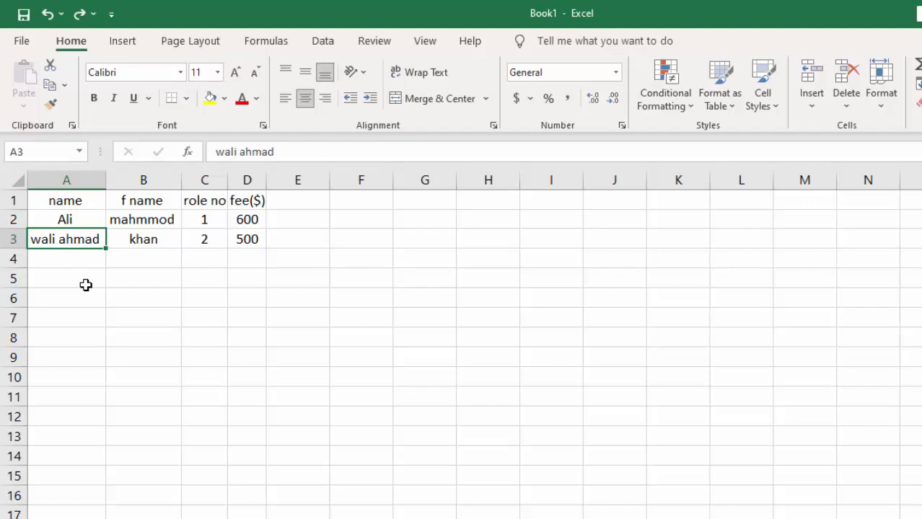
key(Down)
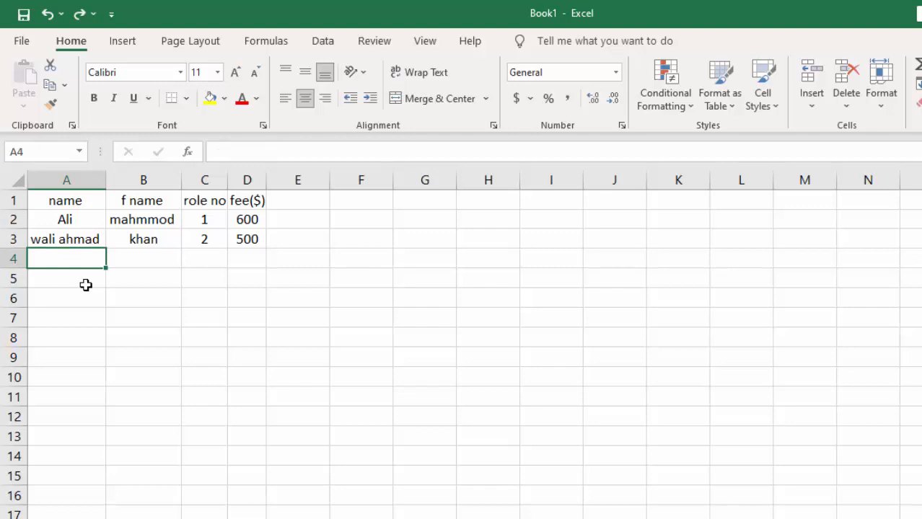
key(Up)
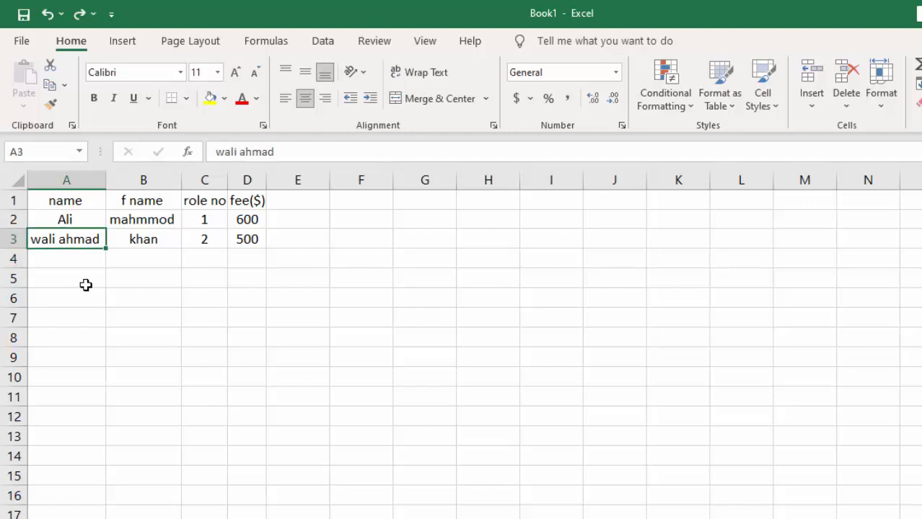
key(Right)
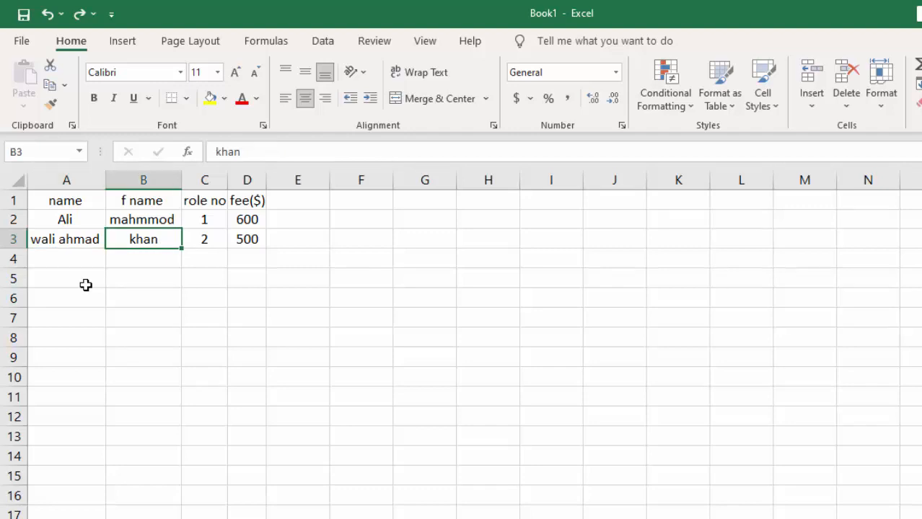
key(Up)
key(Left)
key(Right)
key(Right)
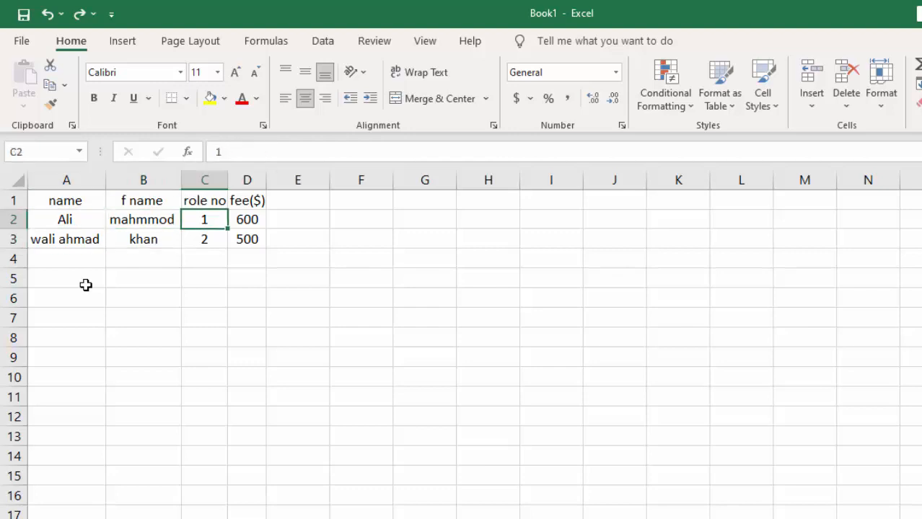
key(Left)
key(Right)
key(Down)
key(Up)
key(Right)
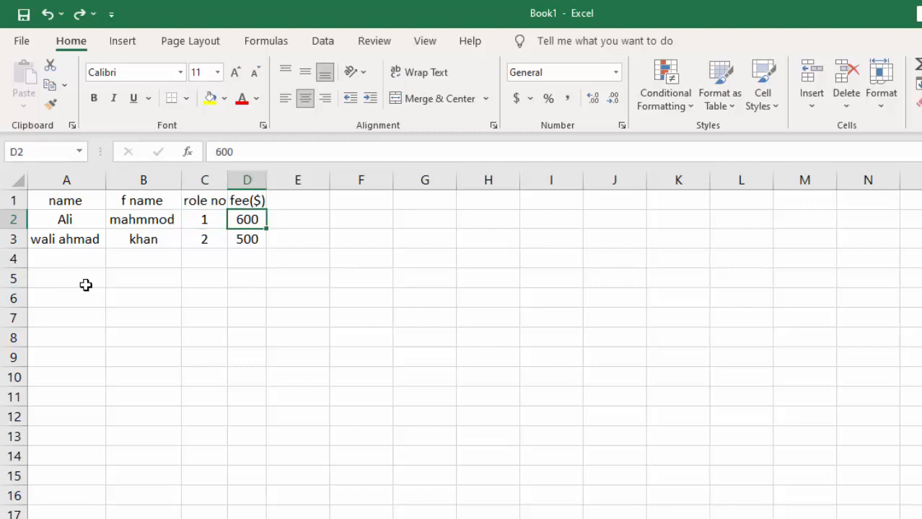
key(Down)
key(Left)
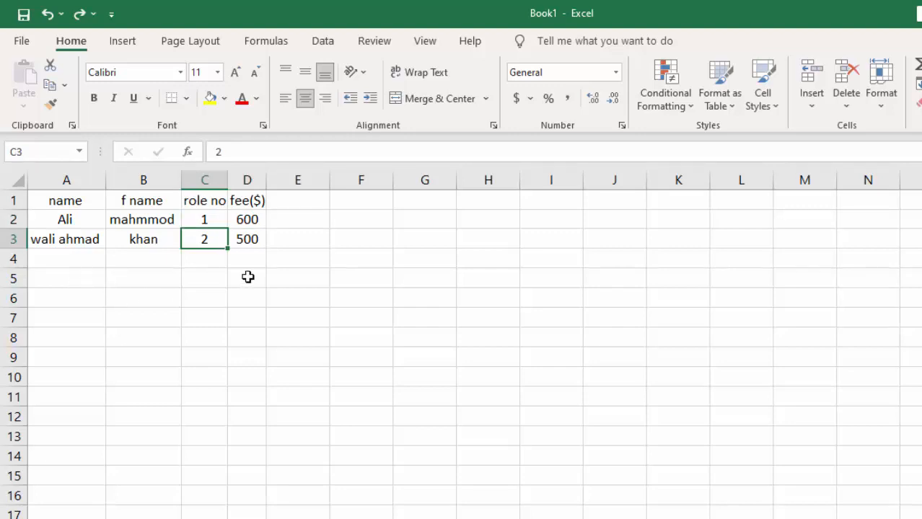
drag(247, 277, 247, 297)
click(128, 309)
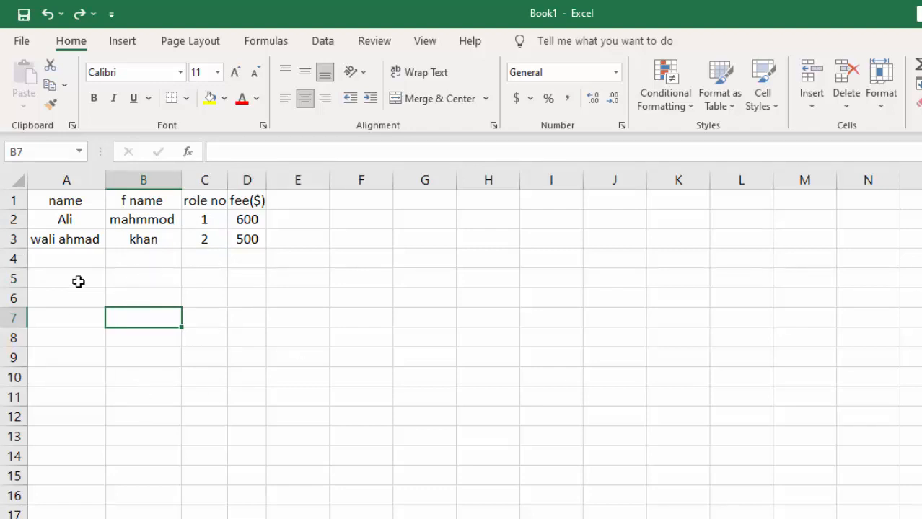
Clear the contents of B1:C4 and undo the deletion
drag(144, 261, 209, 205)
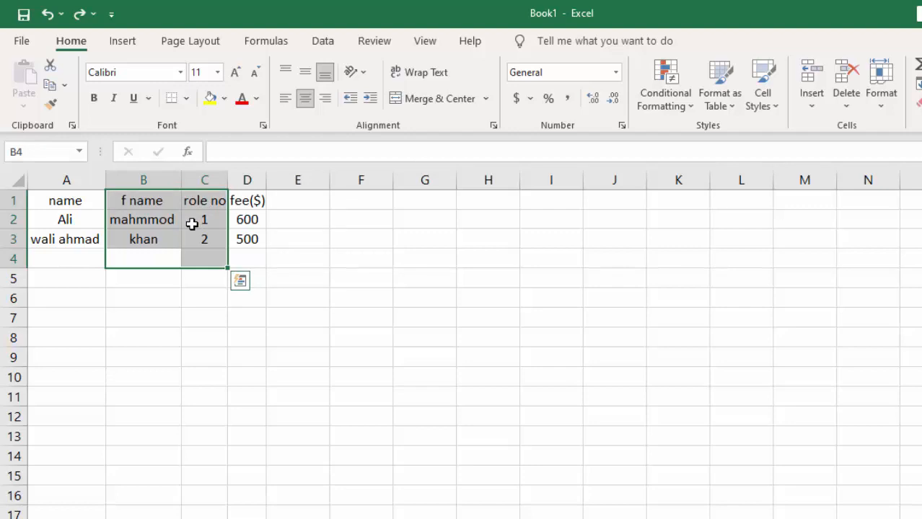
key(Delete)
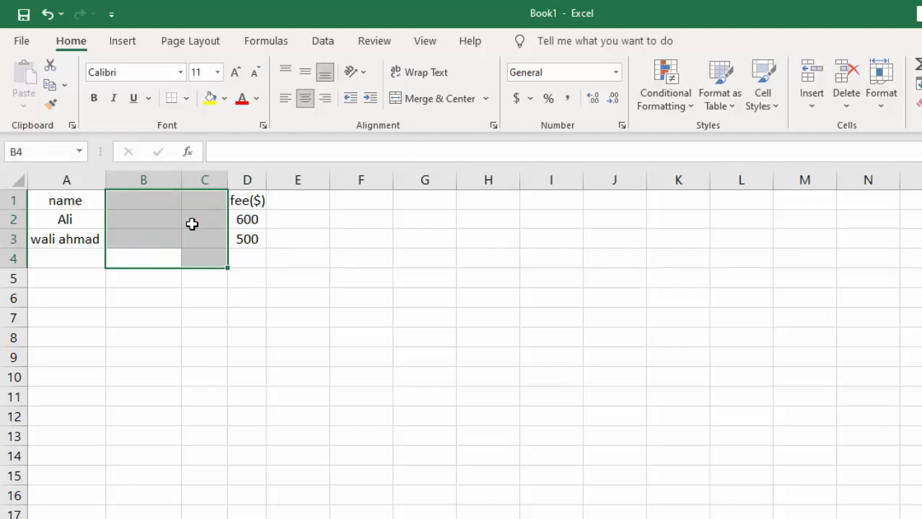
key(ctrl+z)
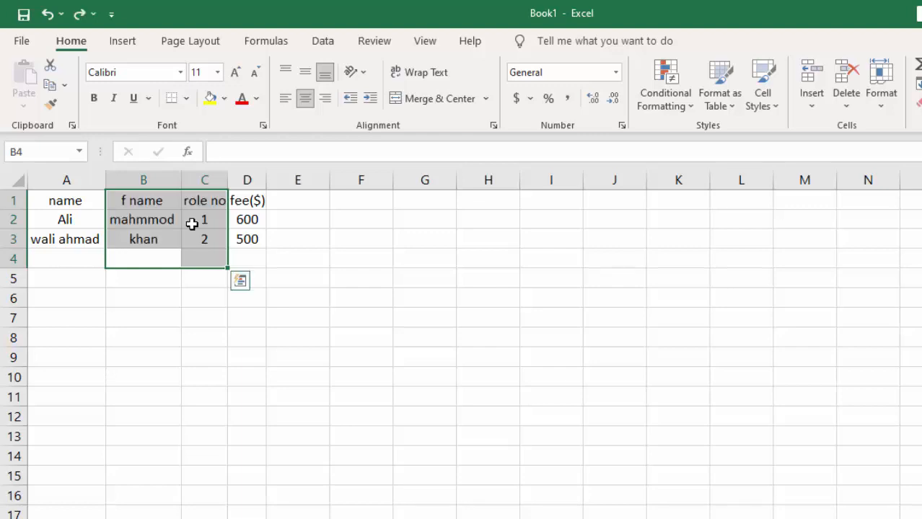
Start overwriting cell B2 with "ju" and discard the entry
click(309, 243)
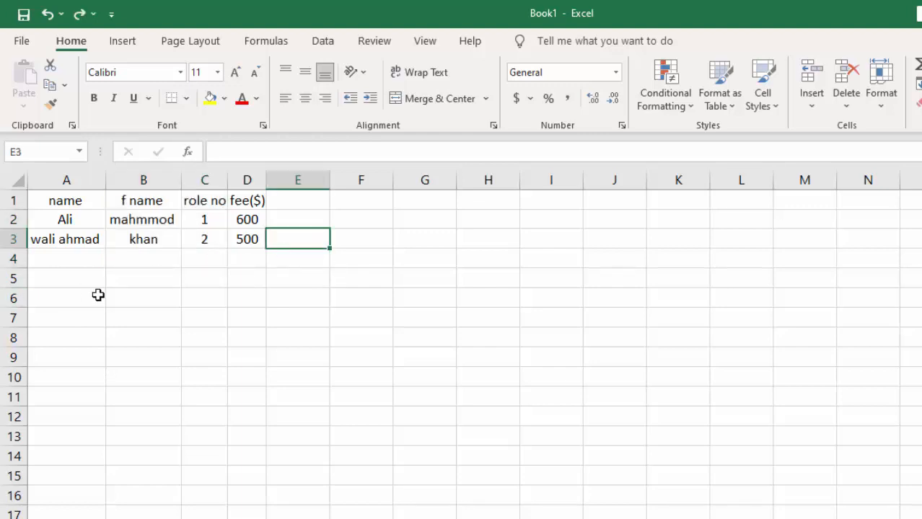
click(146, 222)
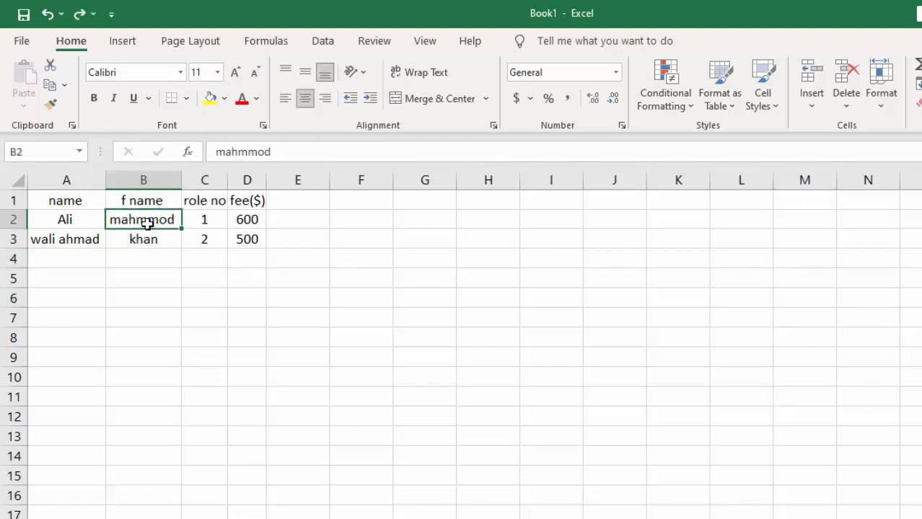
text(ju)
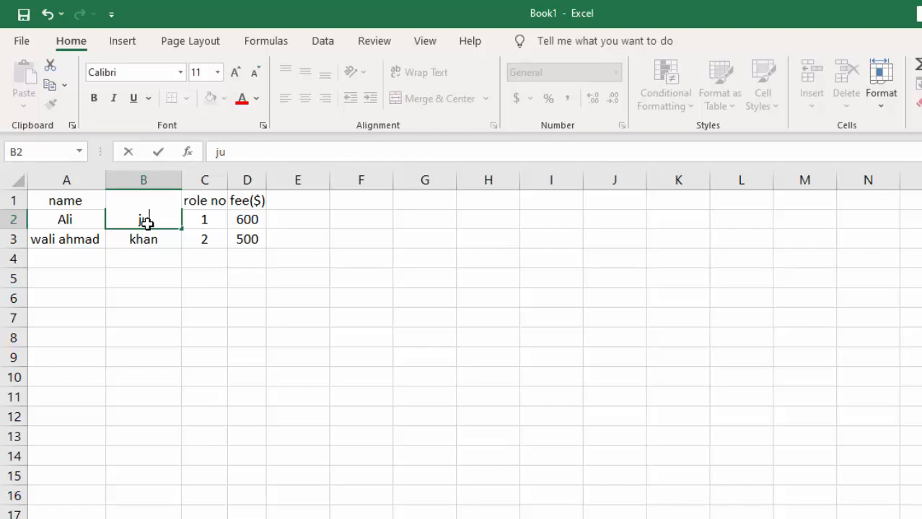
key(Escape)
key(ctrl+z)
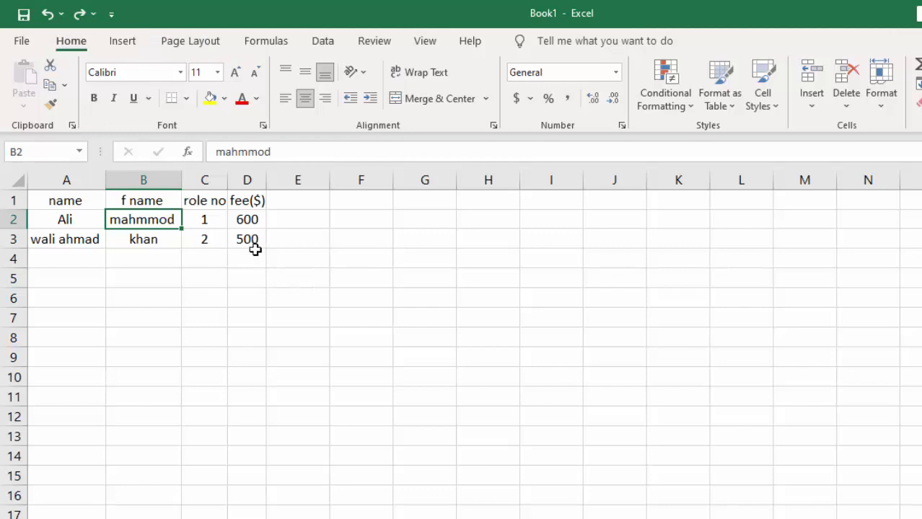
Clear the fee value in D3, undo the clearing, and redo it
mouse_move(256, 245)
mouse_down()
mouse_move(231, 251)
mouse_move(250, 239)
mouse_up()
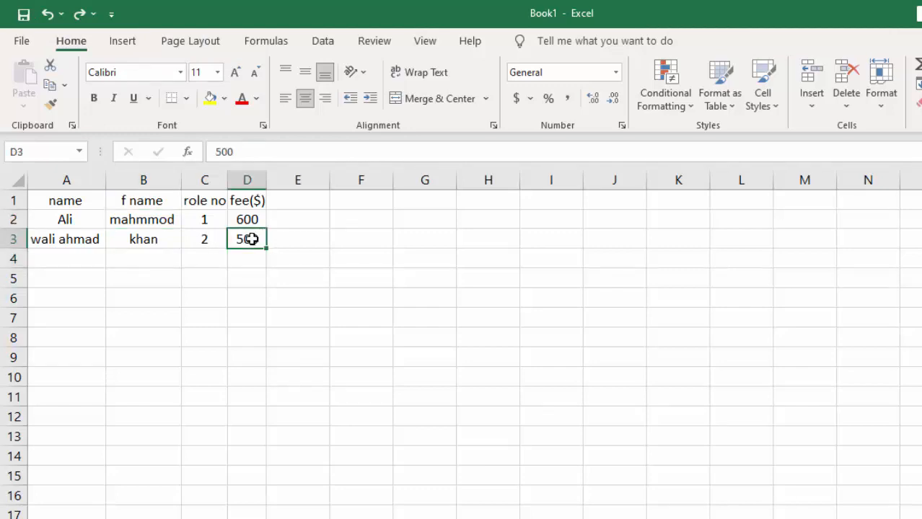
key(Delete)
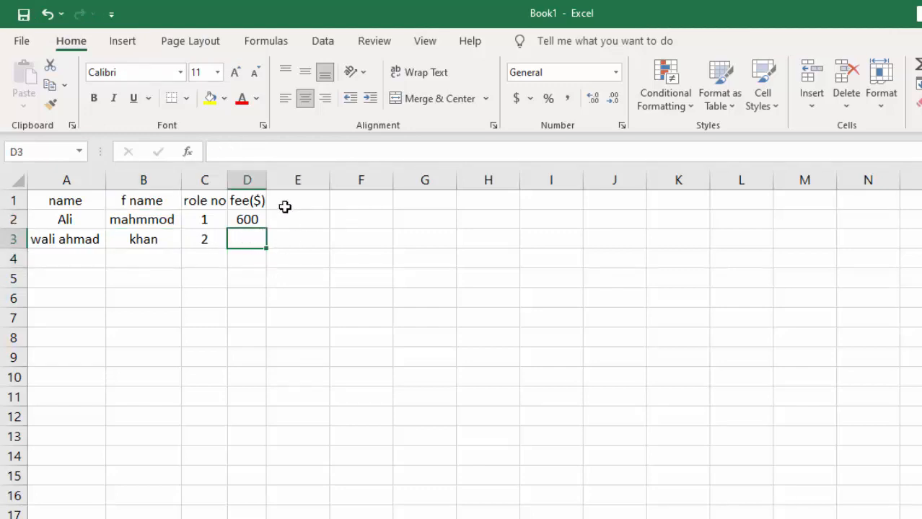
click(48, 16)
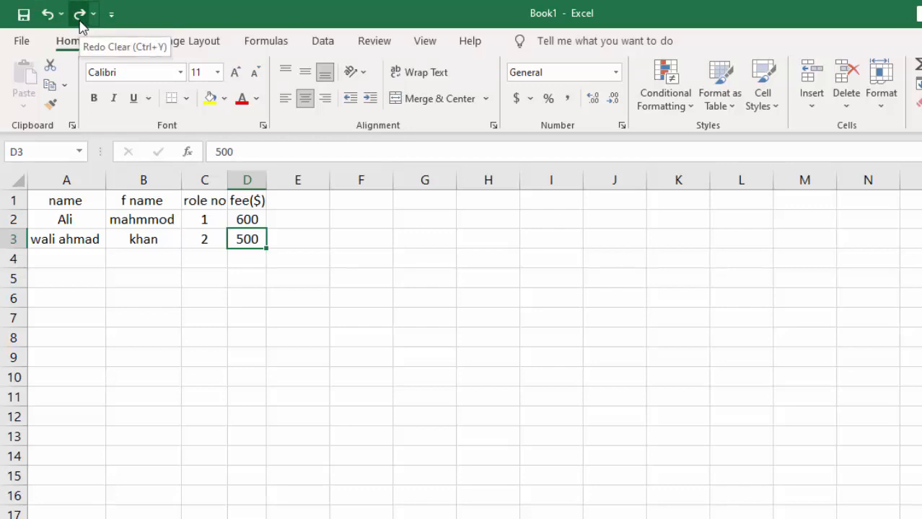
click(80, 22)
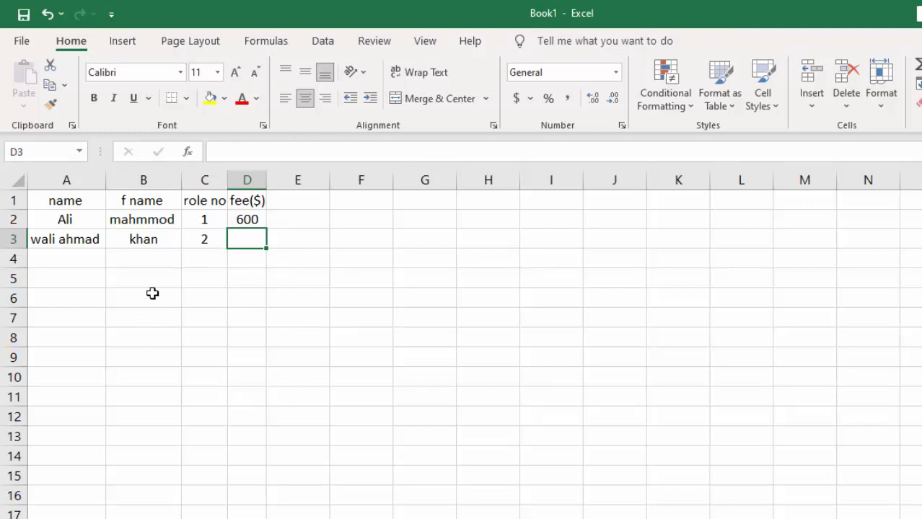
Review the full undo history and undo the clearing of D3
click(66, 12)
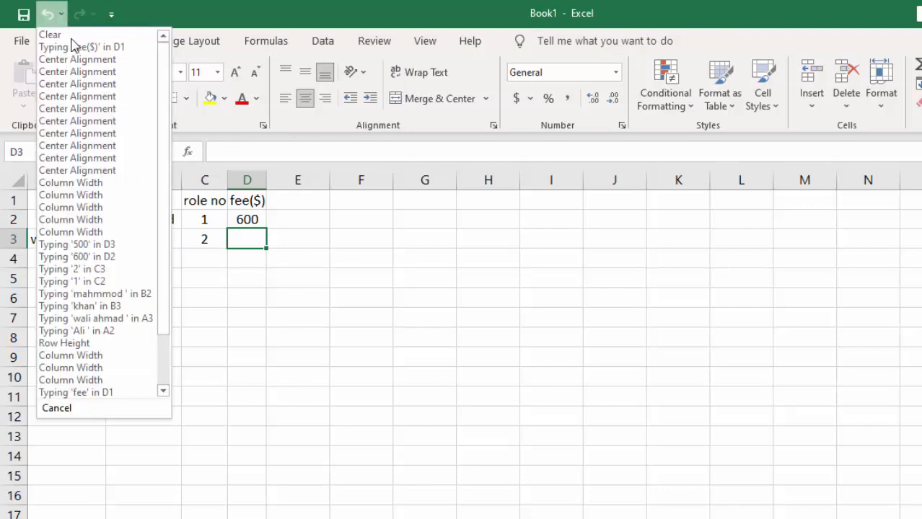
drag(161, 221, 161, 272)
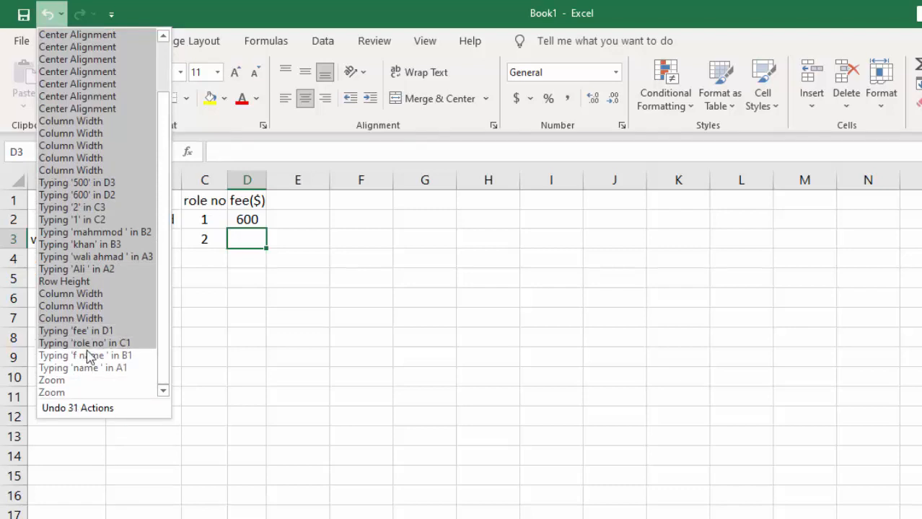
click(284, 388)
click(48, 15)
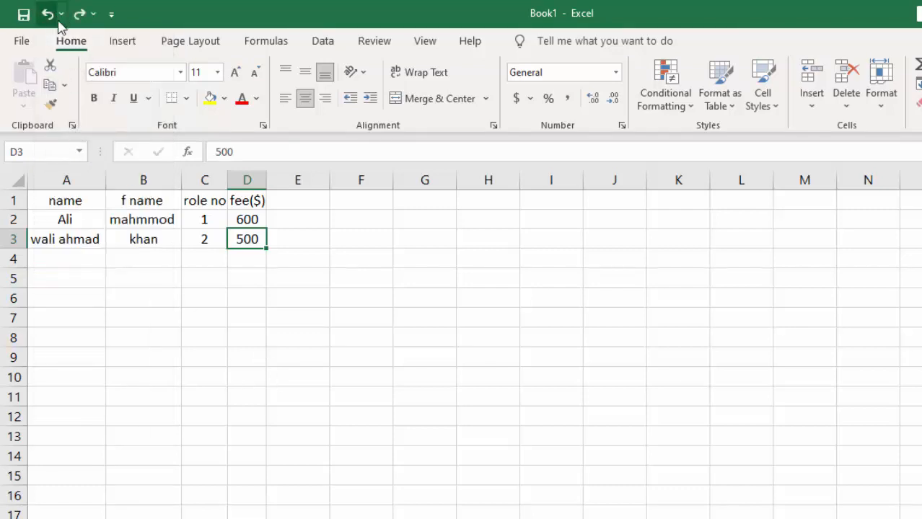
Undo the last 23 actions at once, back through the text entry in A3
click(93, 14)
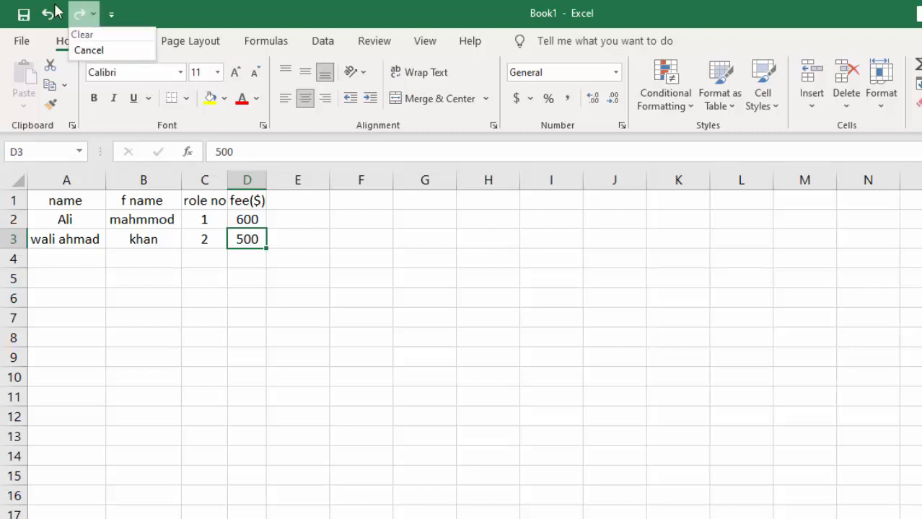
click(62, 15)
click(61, 15)
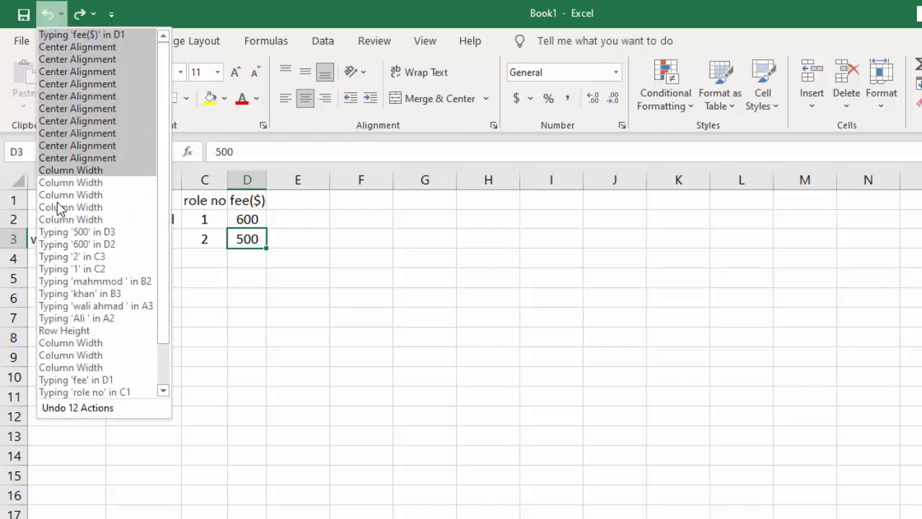
click(76, 305)
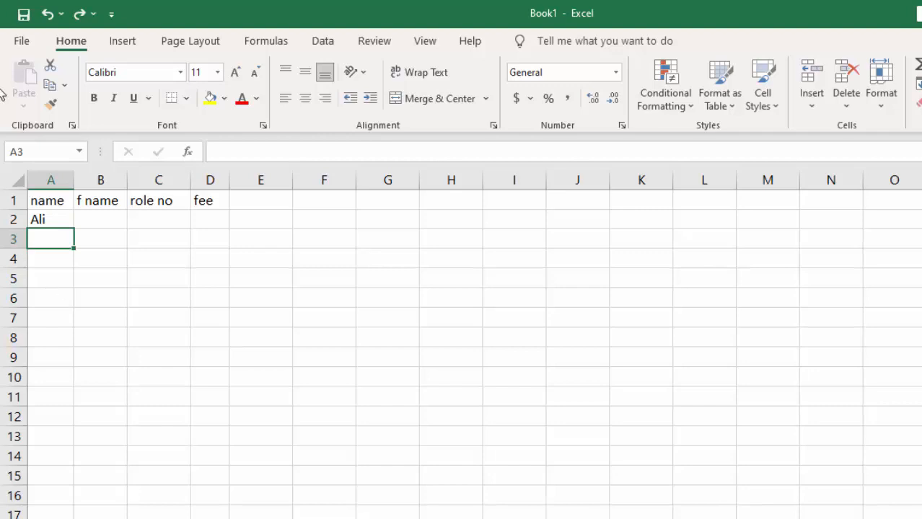
Redo all the undone entries, column widths, centre alignments and header edit, through the clearing of D3
click(80, 15)
click(80, 15)
click(79, 14)
click(79, 15)
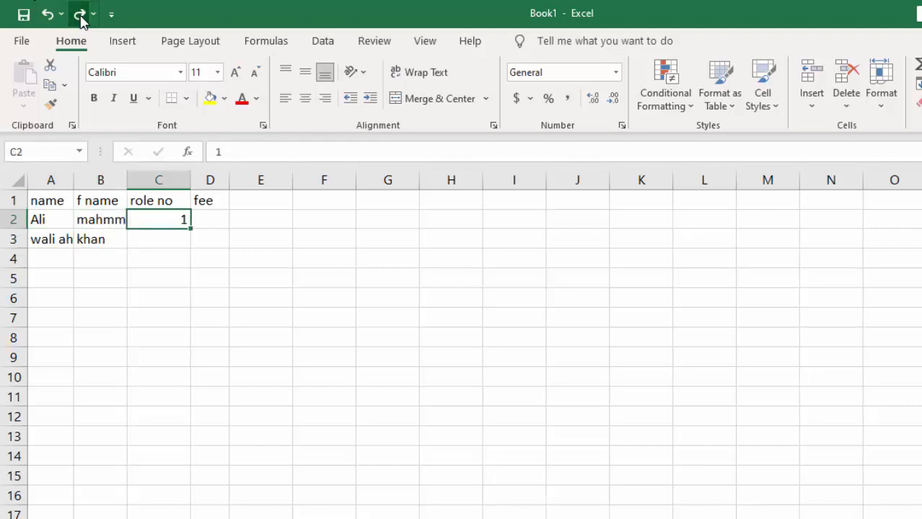
click(79, 14)
click(79, 14)
click(80, 14)
click(79, 15)
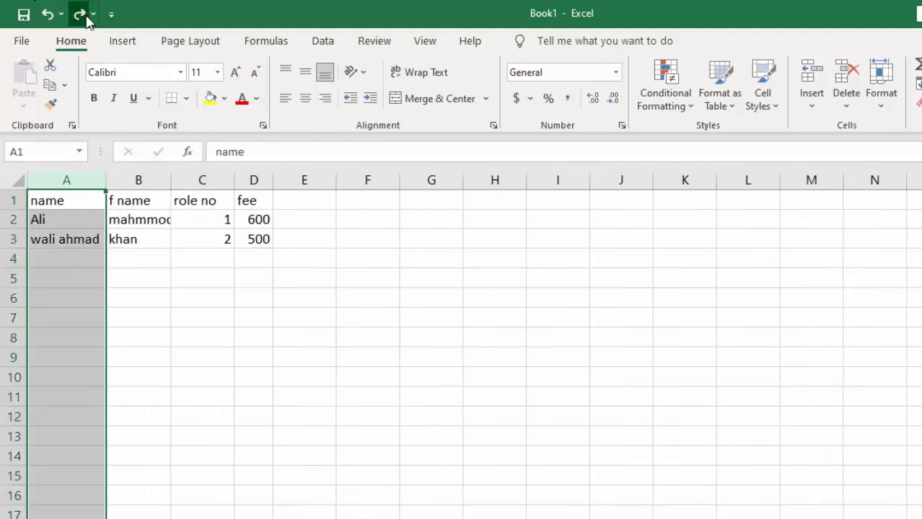
click(79, 14)
click(80, 14)
click(79, 15)
click(86, 17)
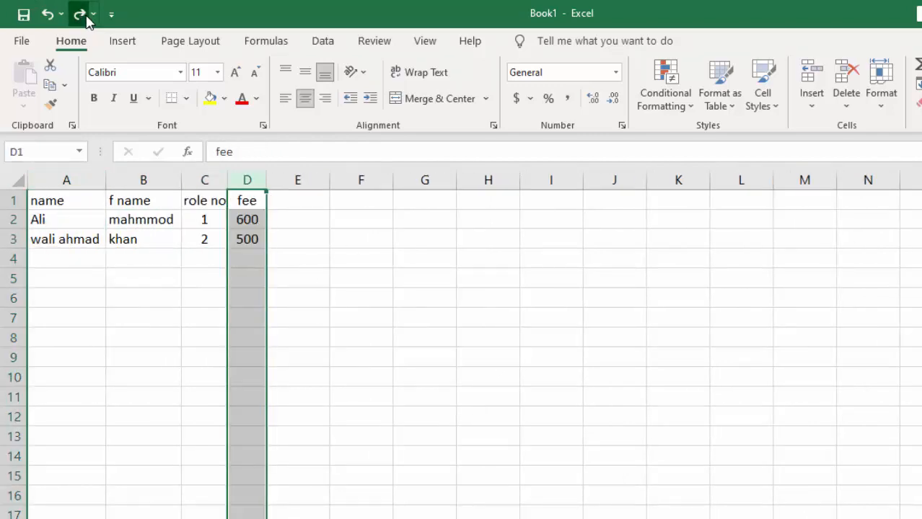
click(85, 17)
click(86, 16)
click(86, 17)
click(80, 15)
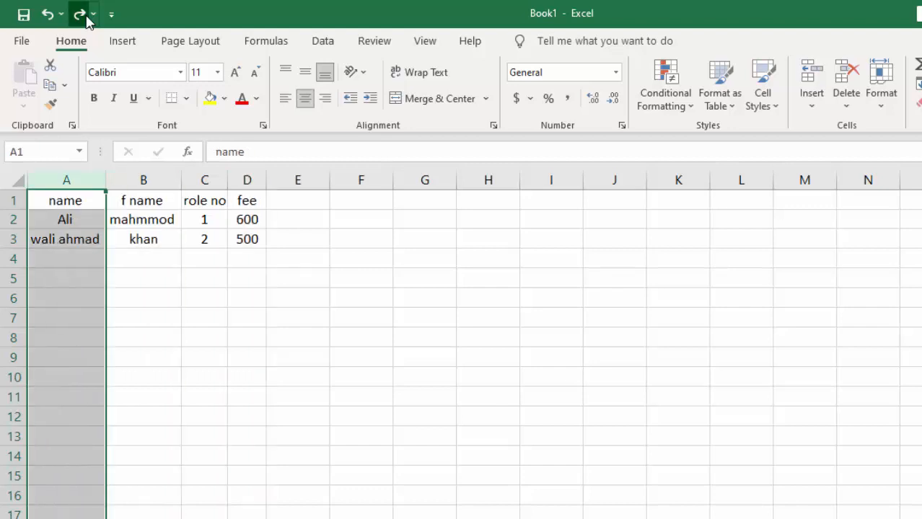
click(80, 14)
click(79, 14)
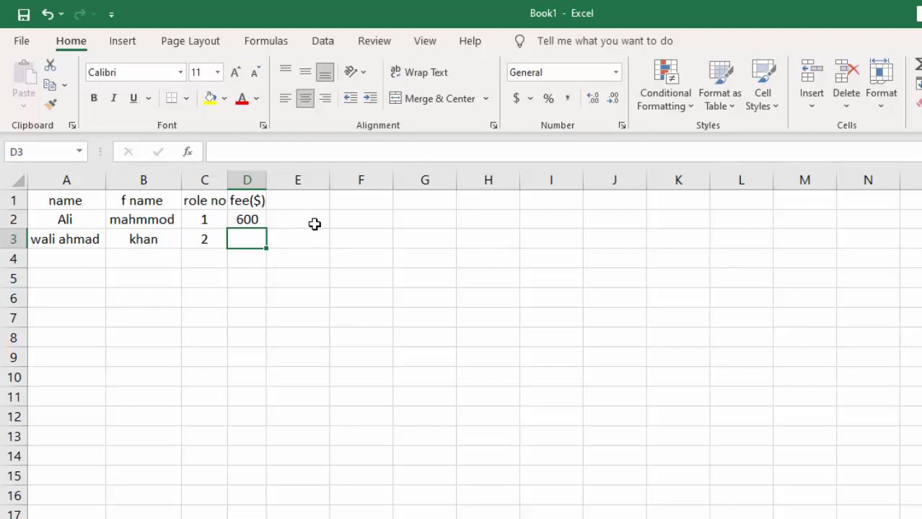
Select the non-adjacent cells F7, A1, B2, C1:C2, A3 and E9 together, and release the selection by selecting C6
drag(304, 219, 249, 250)
click(373, 319)
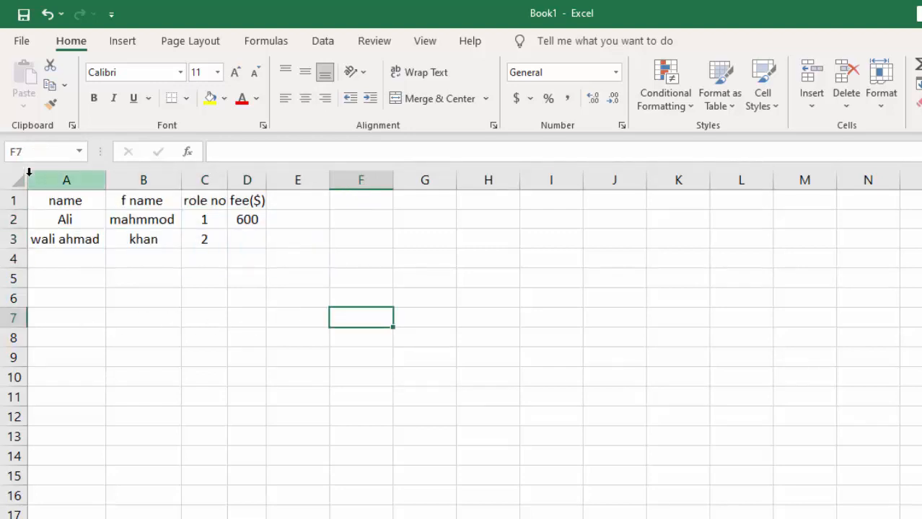
ctrl+click(64, 202)
ctrl+click(127, 225)
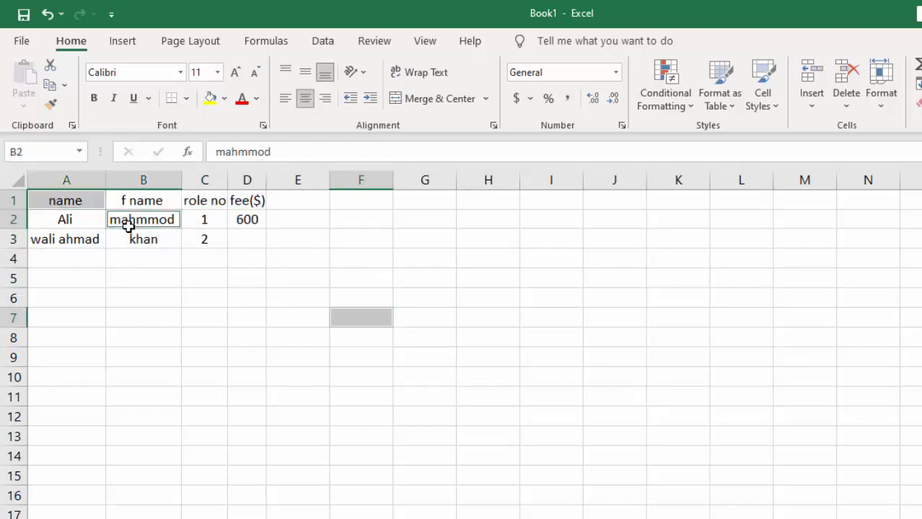
drag(202, 207, 208, 231)
ctrl+click(94, 241)
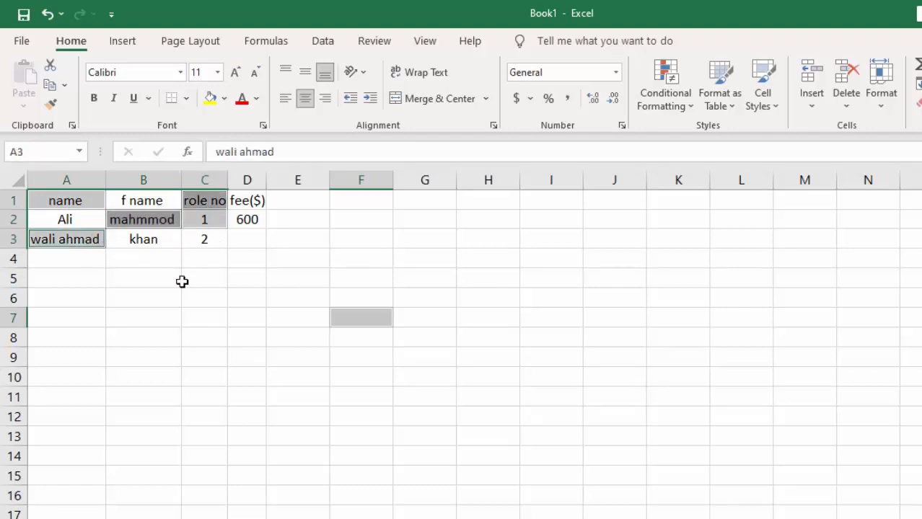
ctrl+click(312, 354)
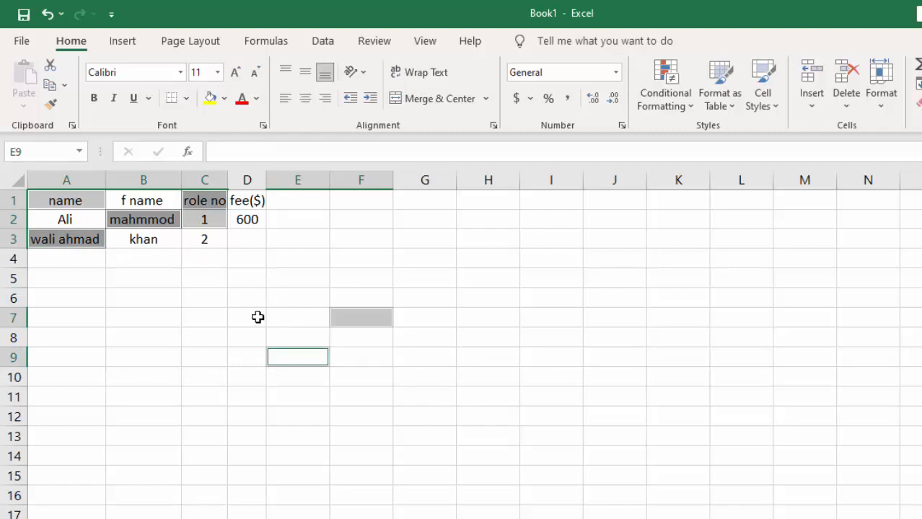
click(209, 297)
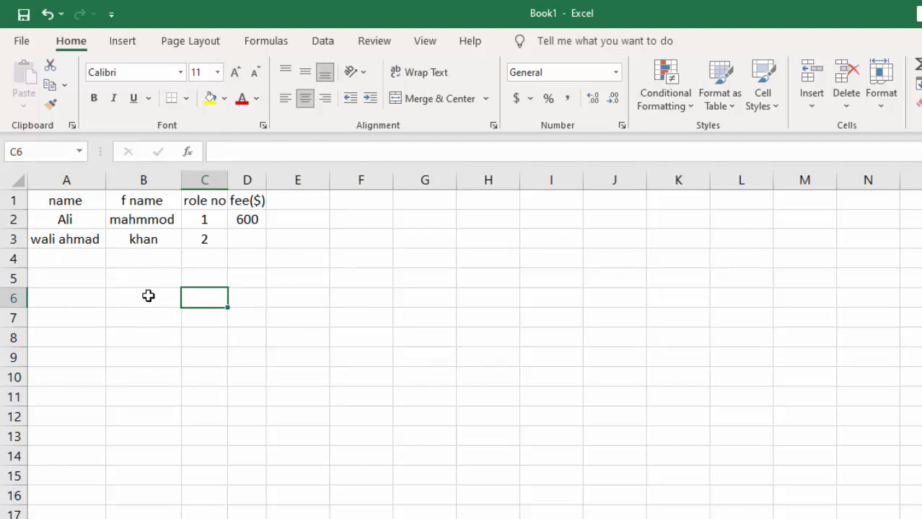
Right-align B1:B6 after trying left alignment, and set its font colour to standard red
drag(148, 296, 154, 196)
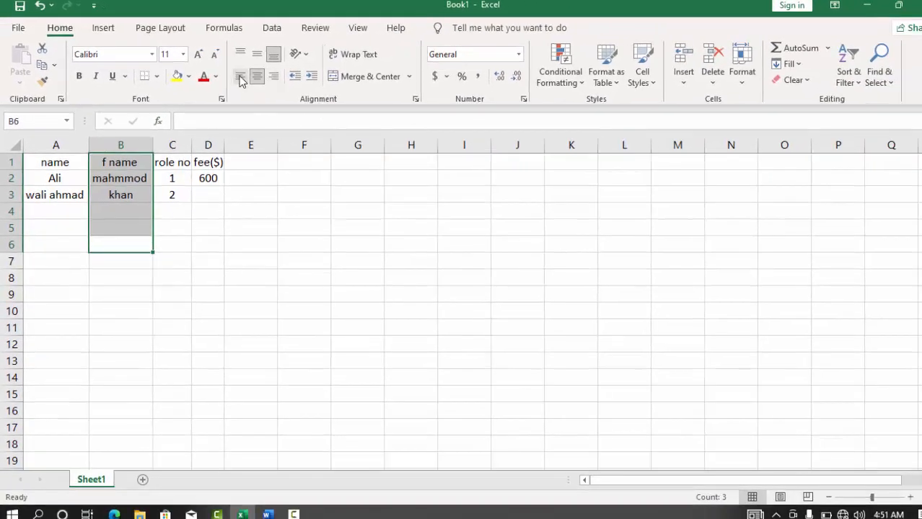
click(251, 82)
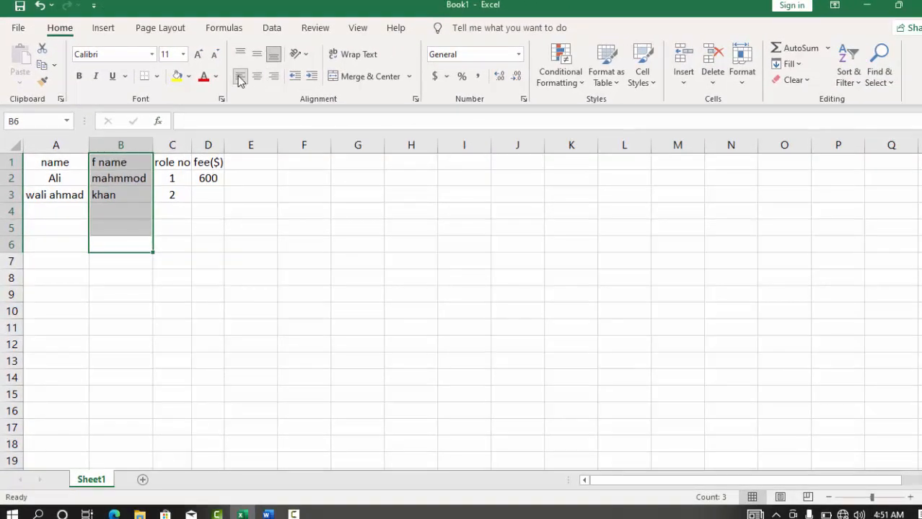
click(273, 76)
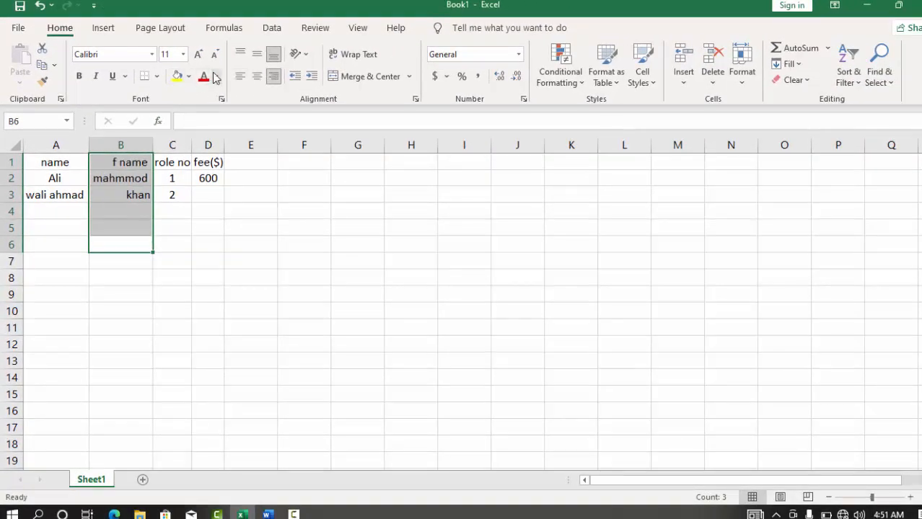
click(215, 77)
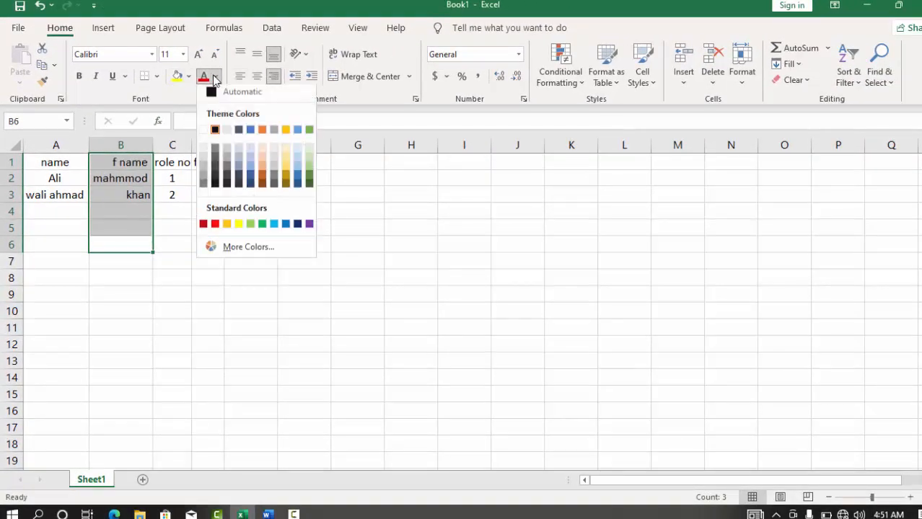
click(216, 228)
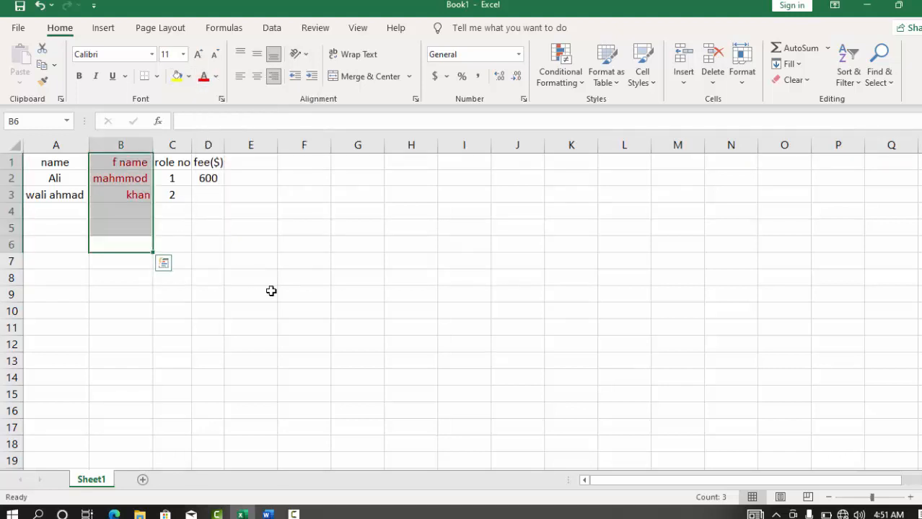